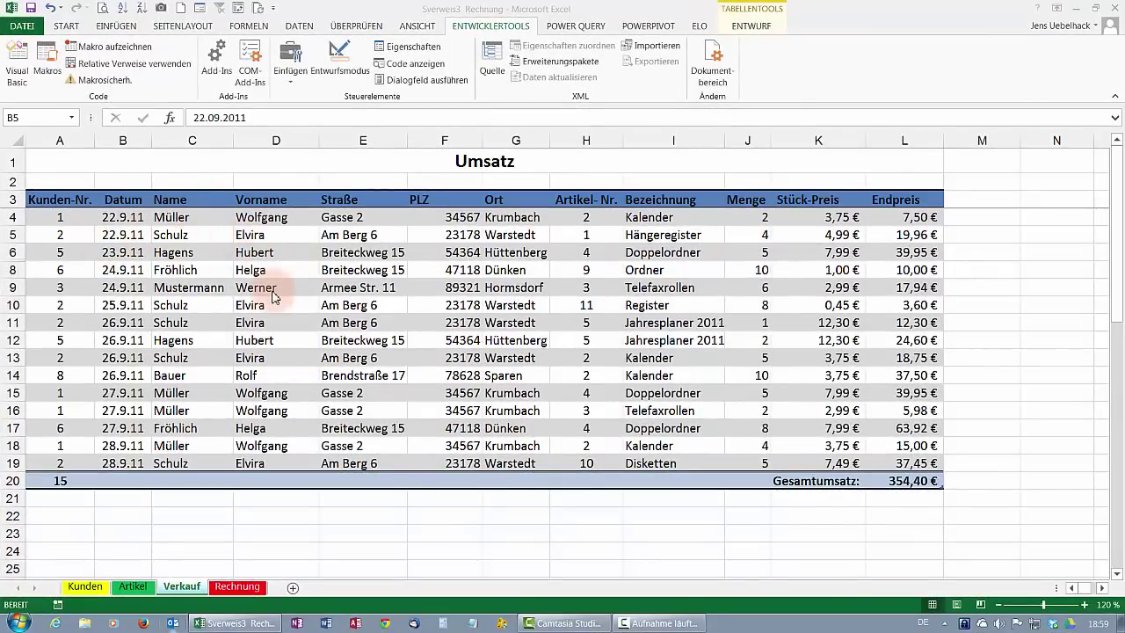
- Show the START ribbon and inspect the customer number, date and name formula in Verkauf cells A4:C4
click(42, 25)
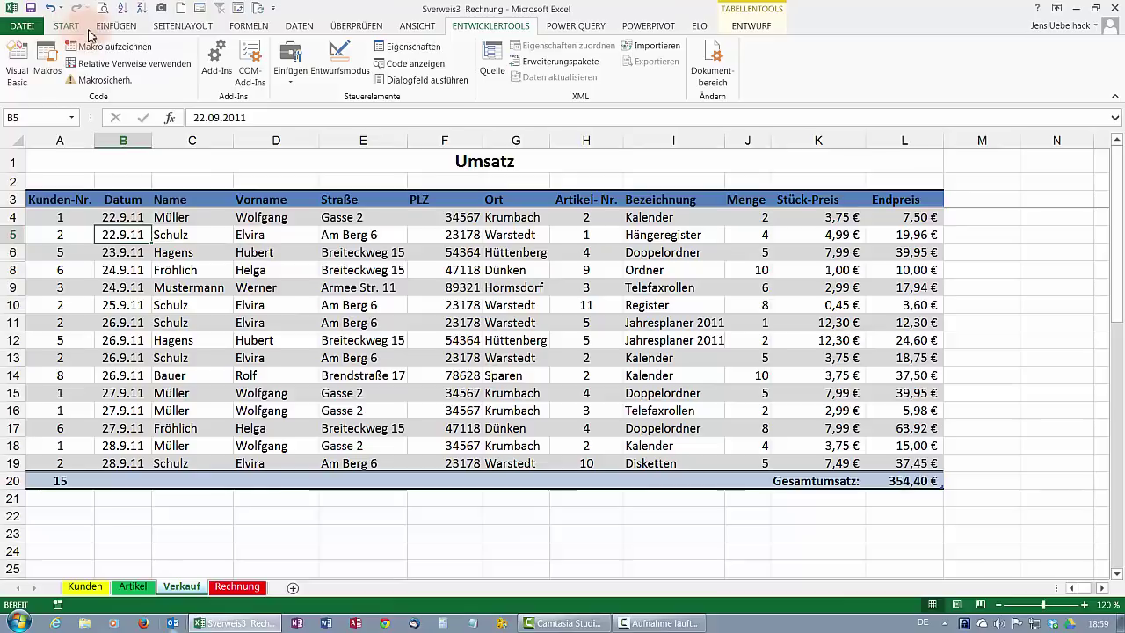
click(66, 25)
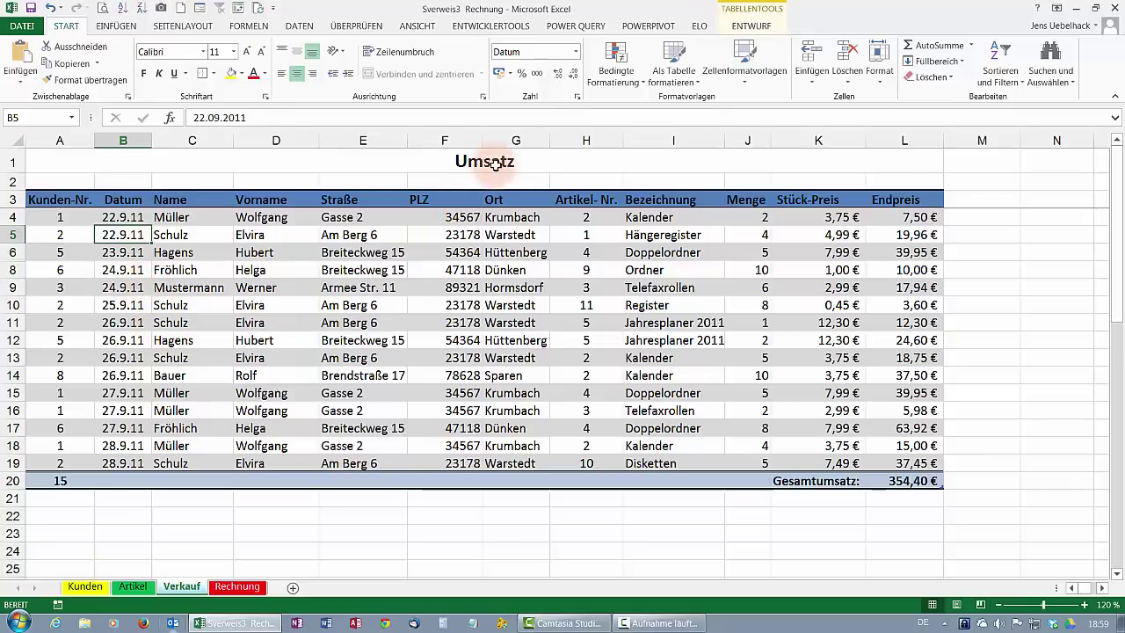
click(67, 217)
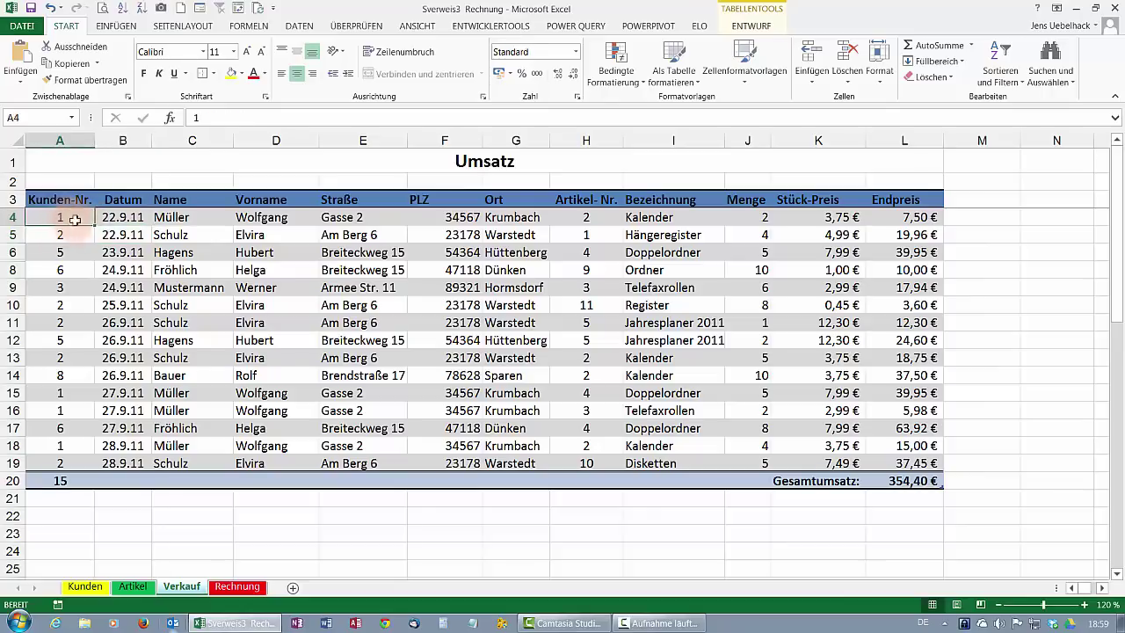
click(124, 220)
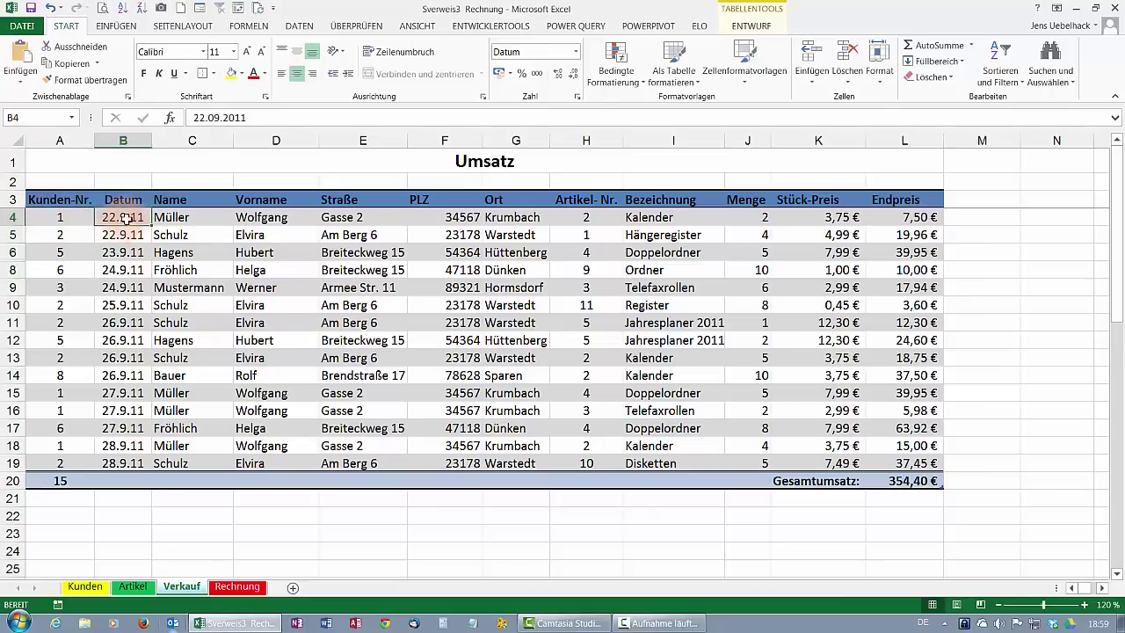
click(180, 219)
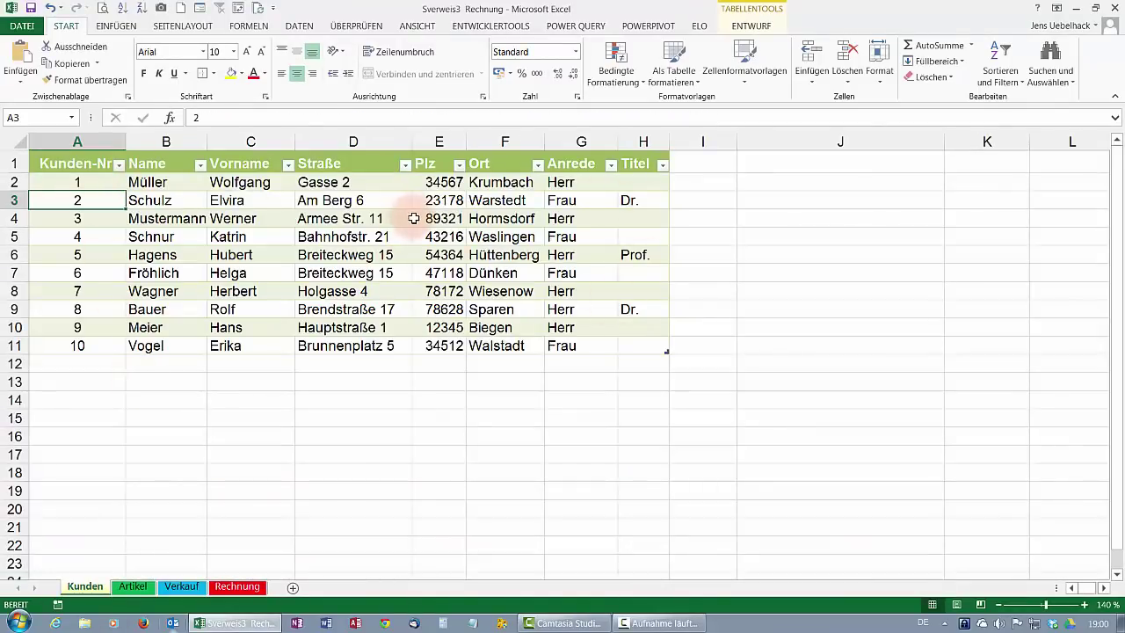
- Review Verkauf's article number, quantity and Endpreis formula and the Artikel price list, then open Rechnung
click(174, 591)
click(588, 217)
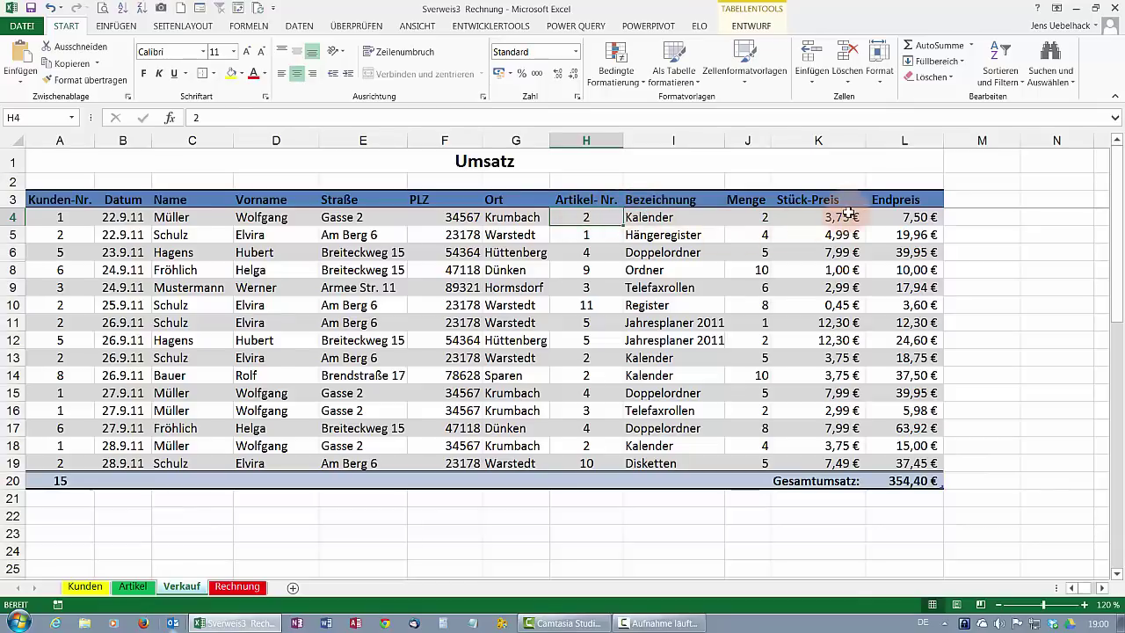
click(133, 586)
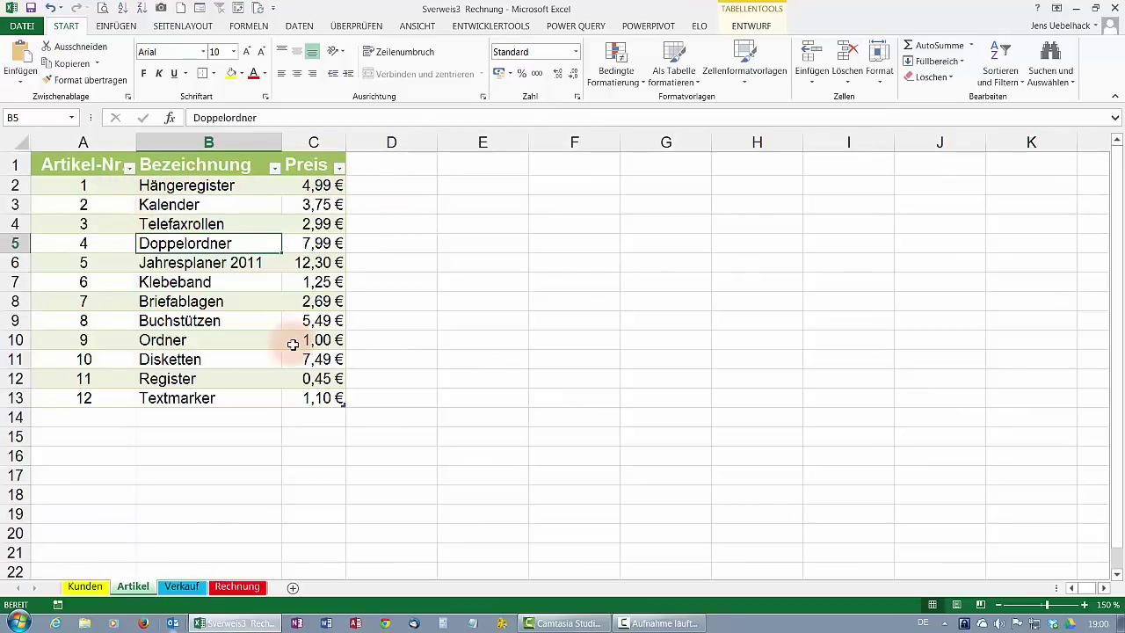
click(181, 586)
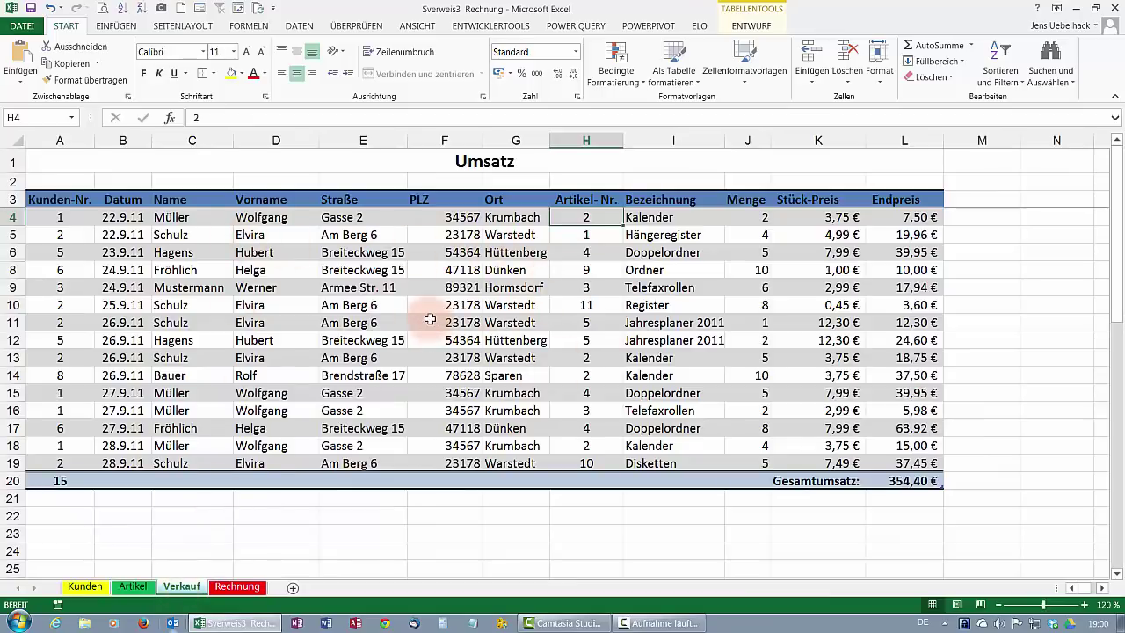
click(743, 217)
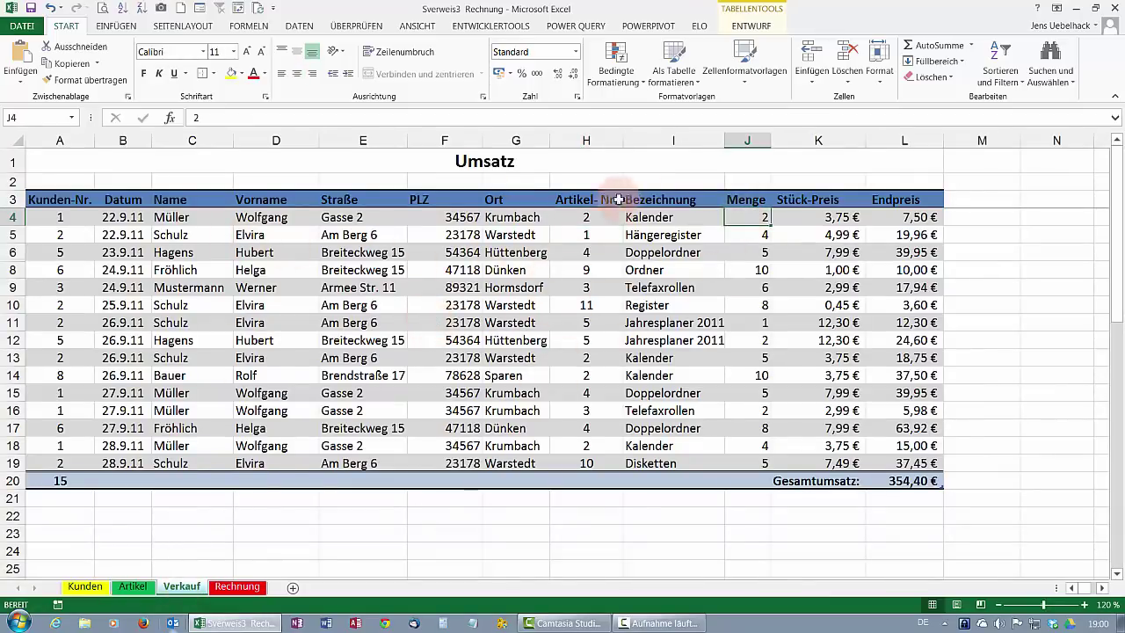
click(919, 217)
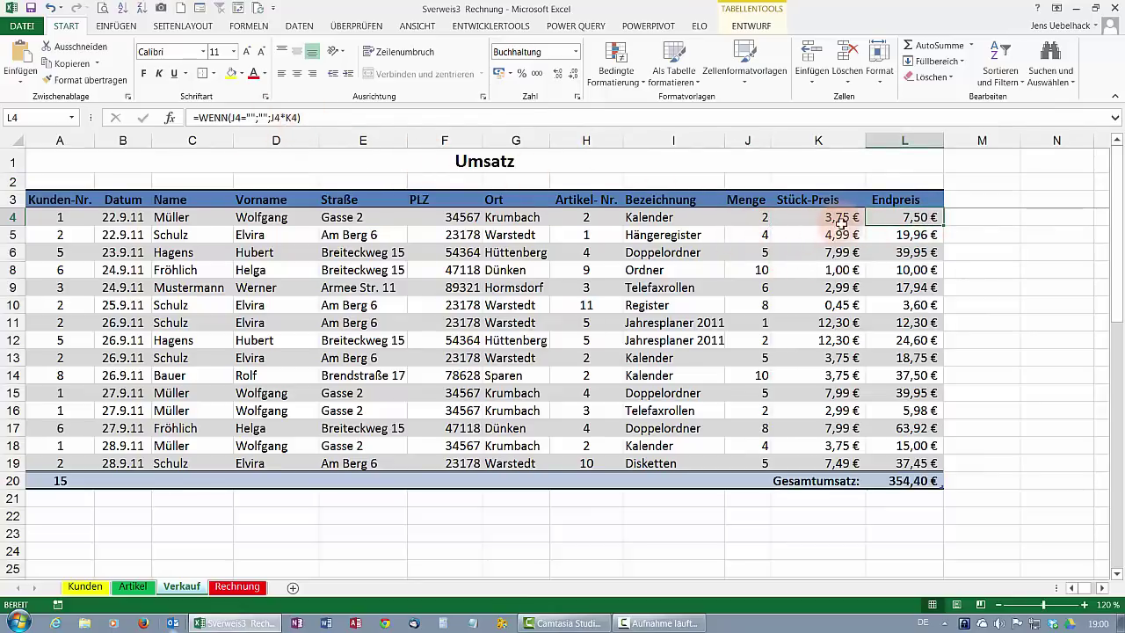
click(226, 588)
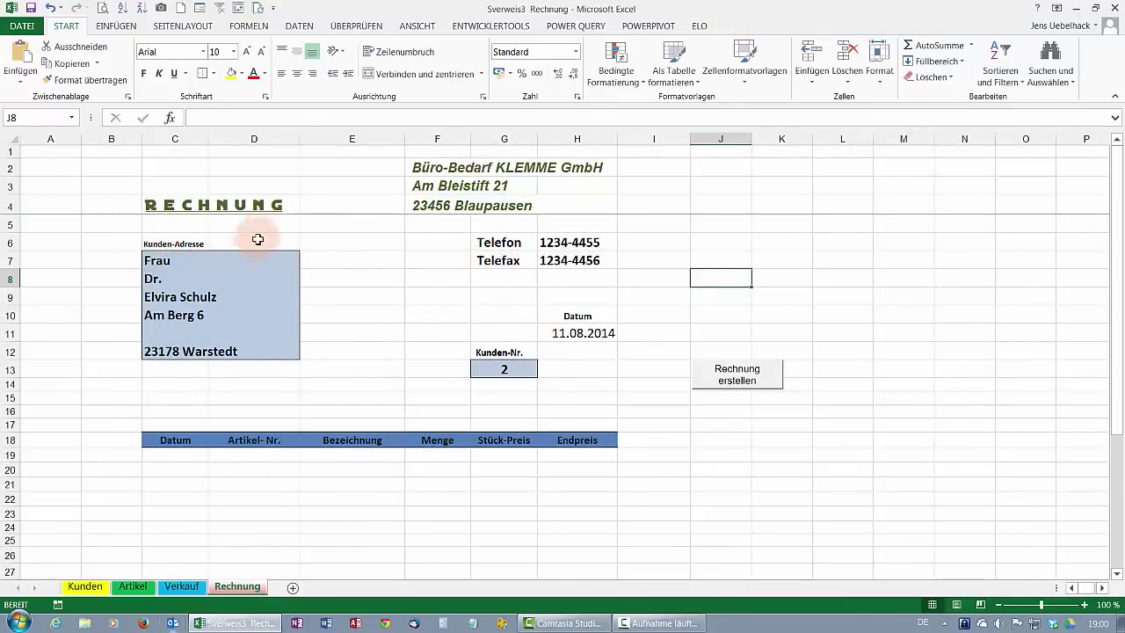
click(204, 264)
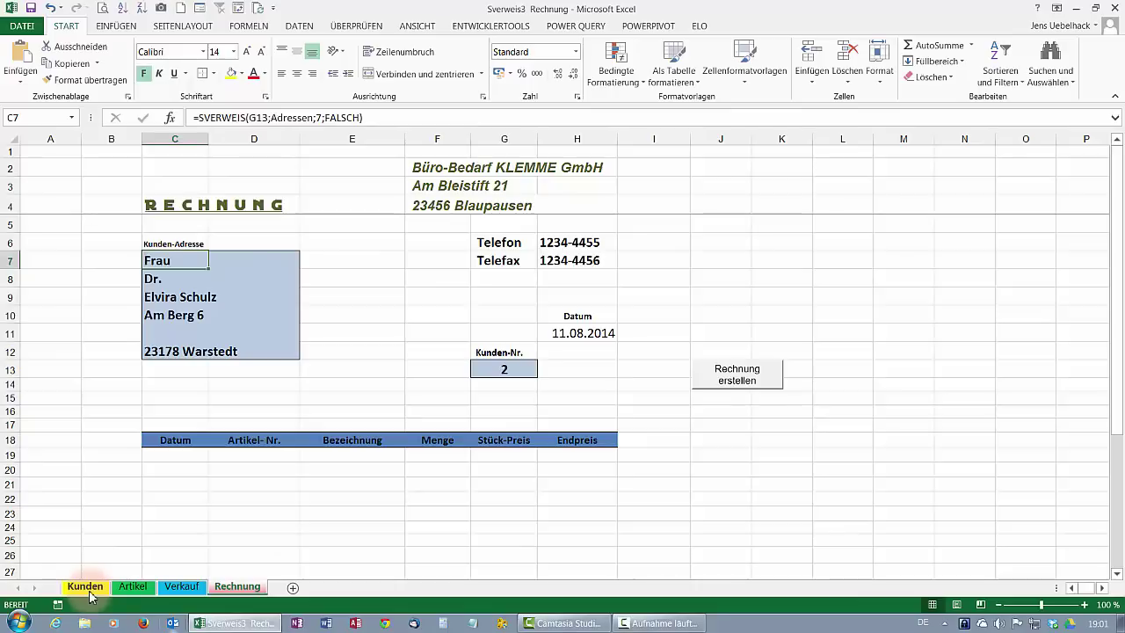
key(Down)
key(Down)
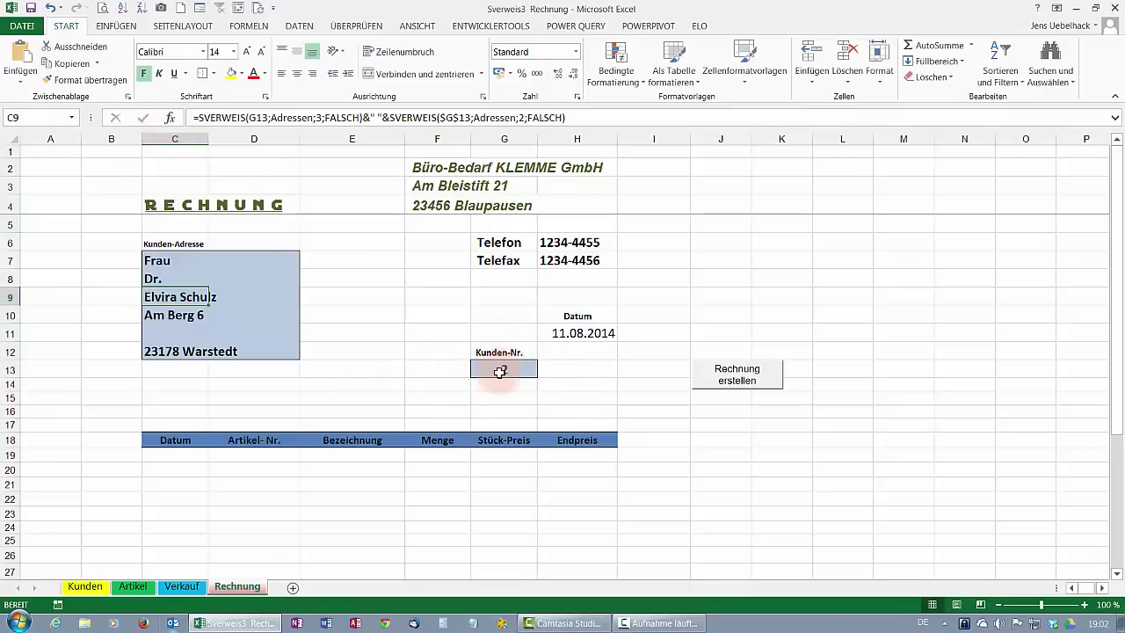
click(499, 372)
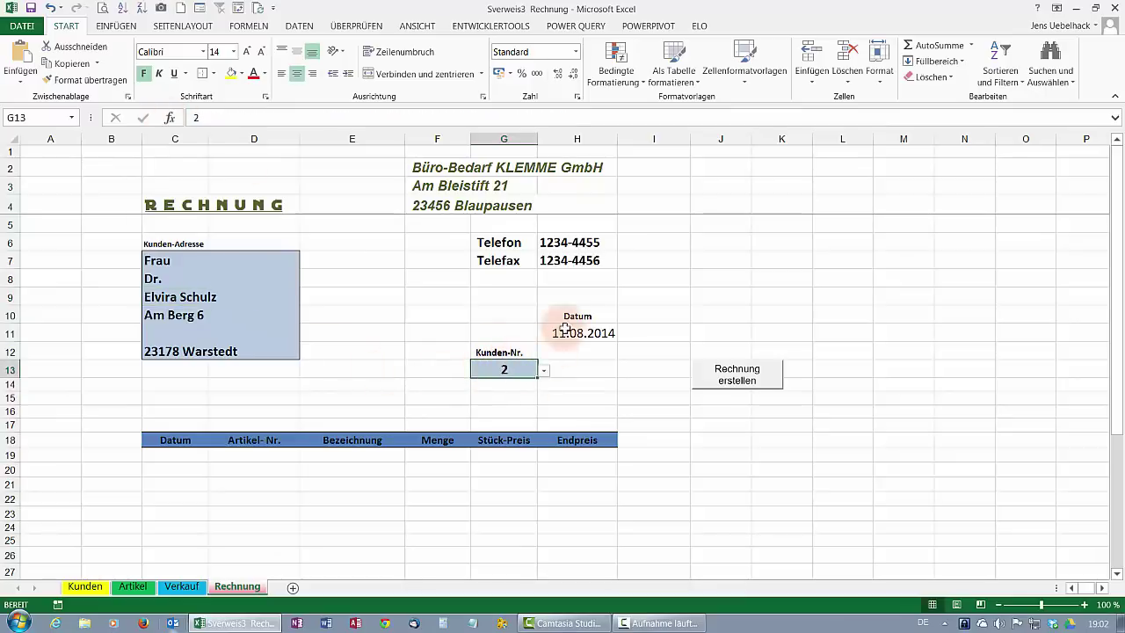
click(544, 370)
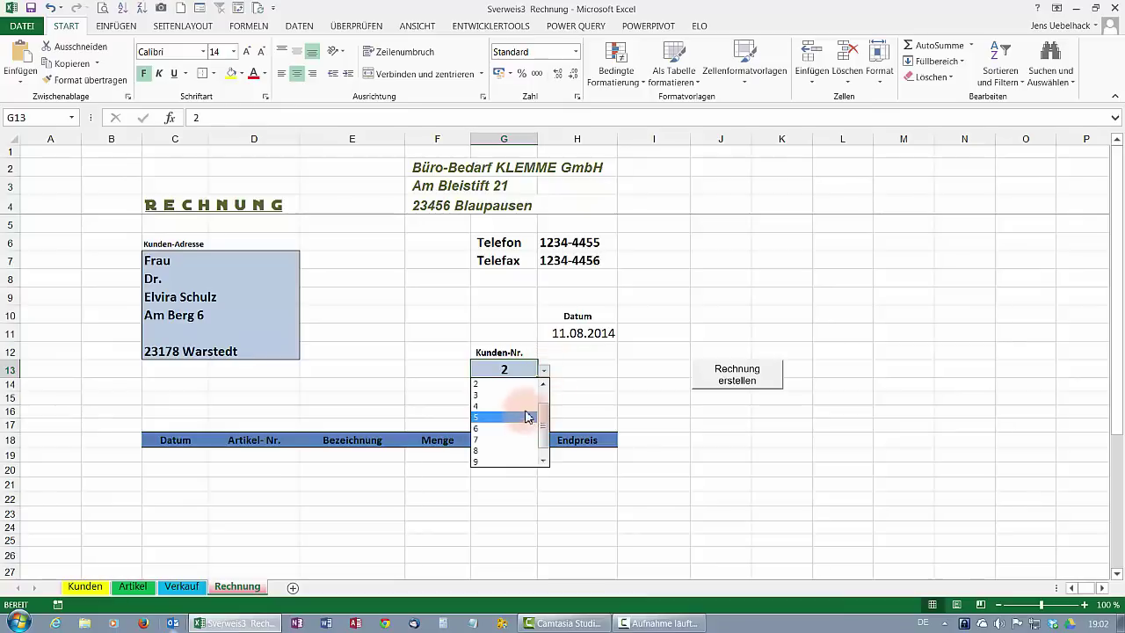
key(Escape)
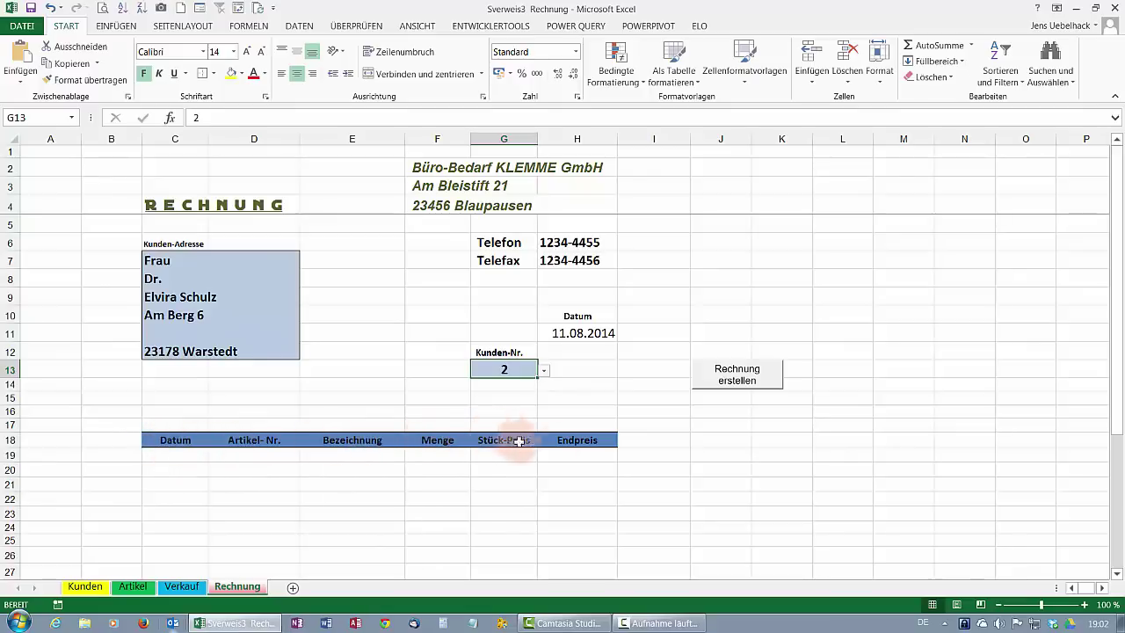
click(180, 586)
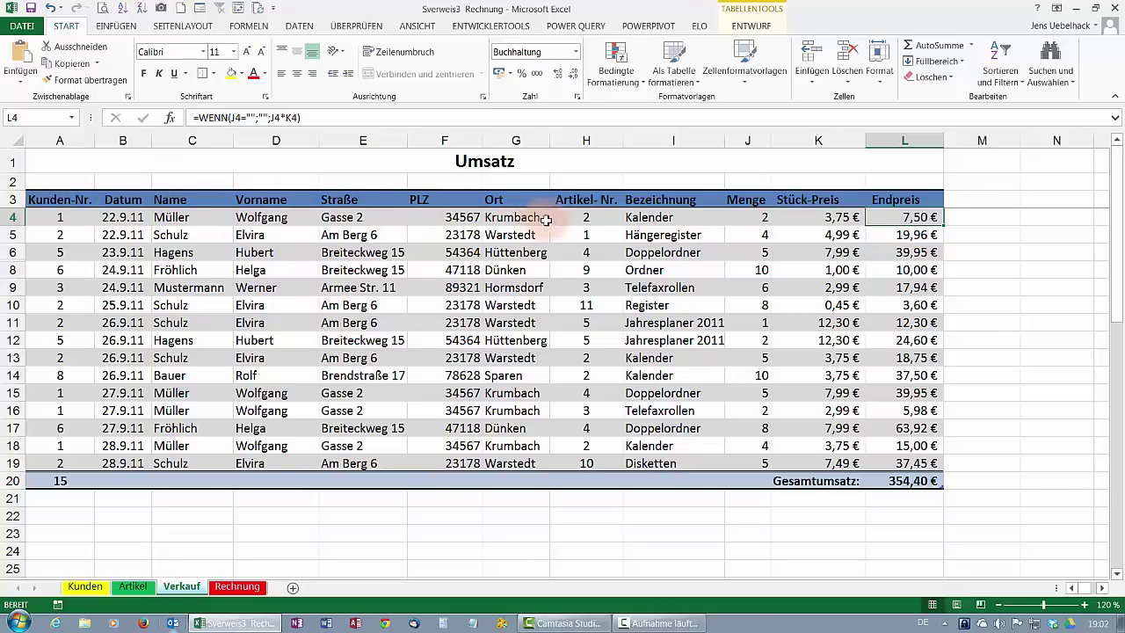
click(239, 586)
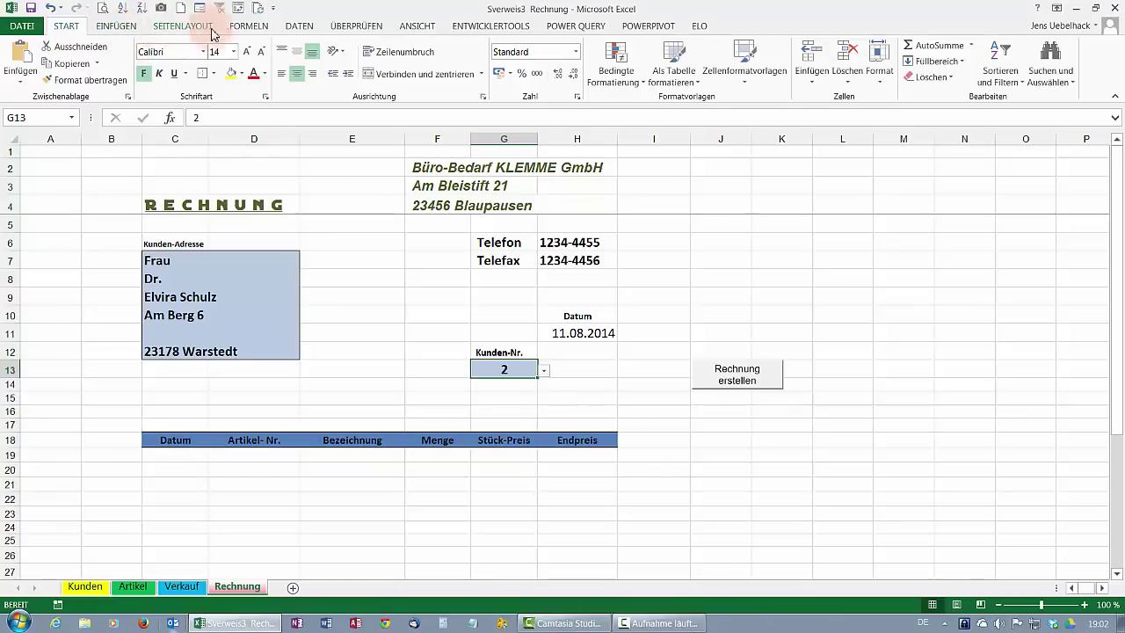
- Open Spezialfilter with 'An eine andere Stelle kopieren' and the whole Umsatz table as list range
click(299, 26)
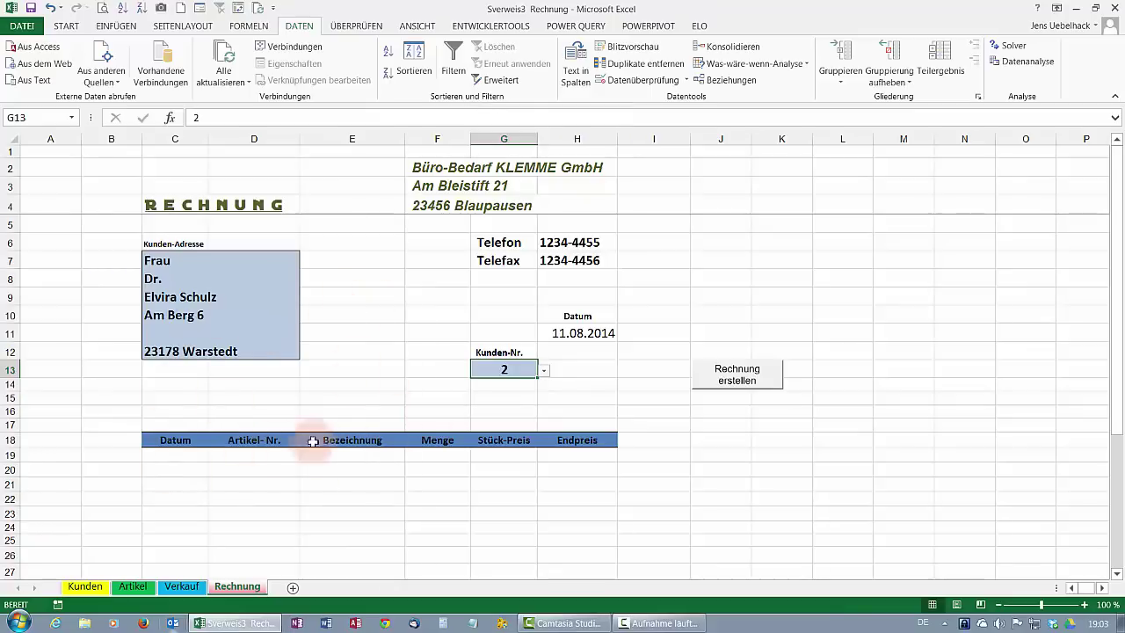
click(502, 82)
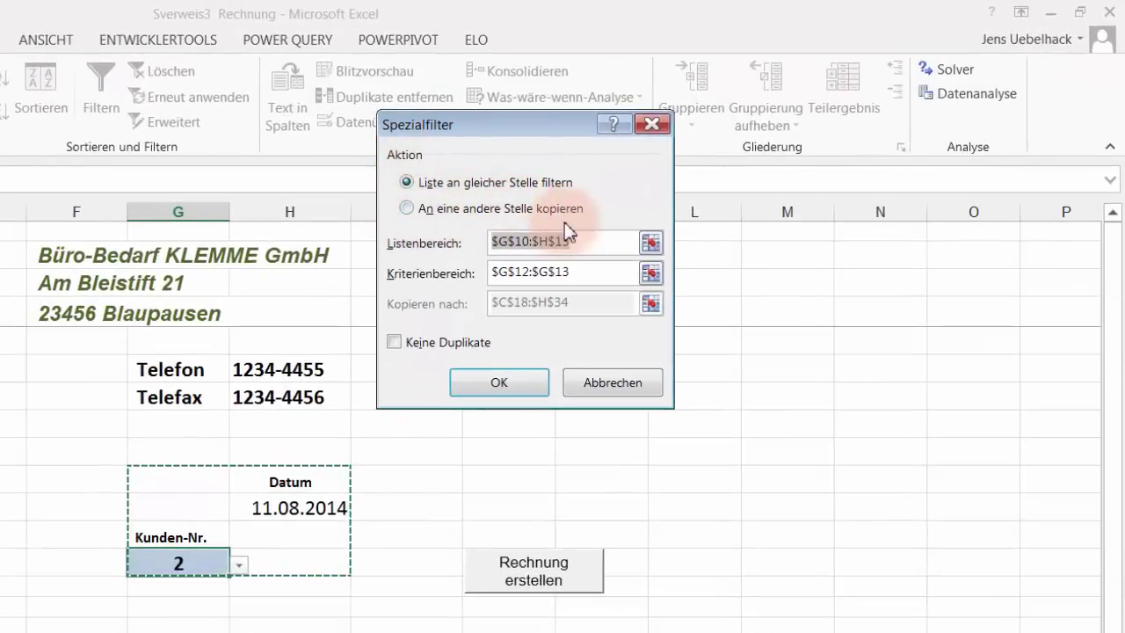
click(407, 208)
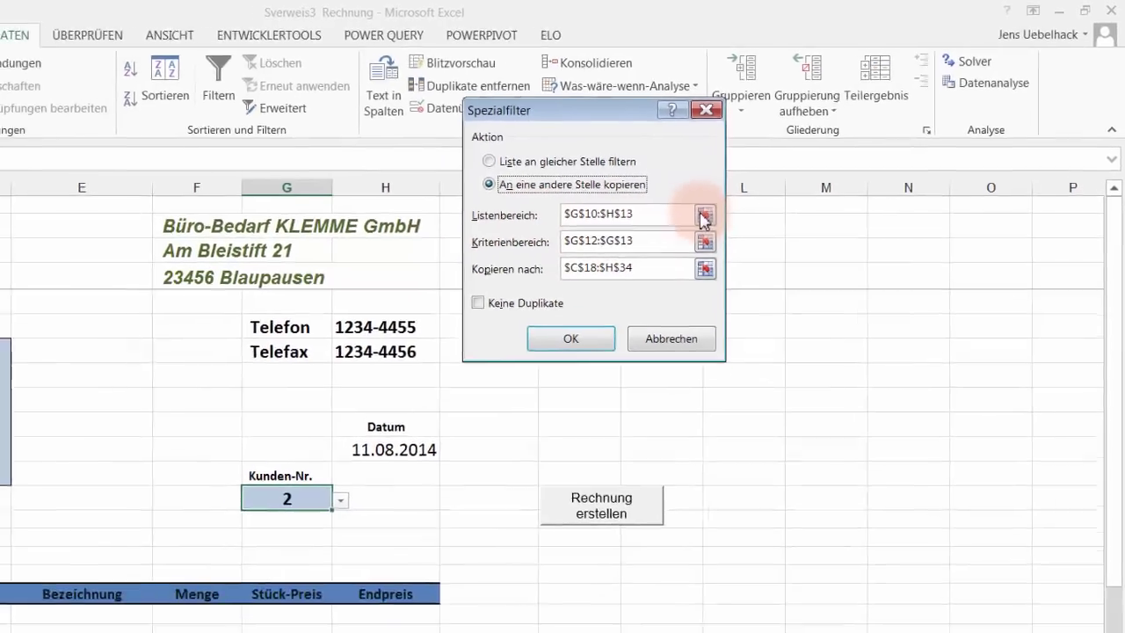
click(651, 243)
click(181, 586)
drag(60, 200, 912, 466)
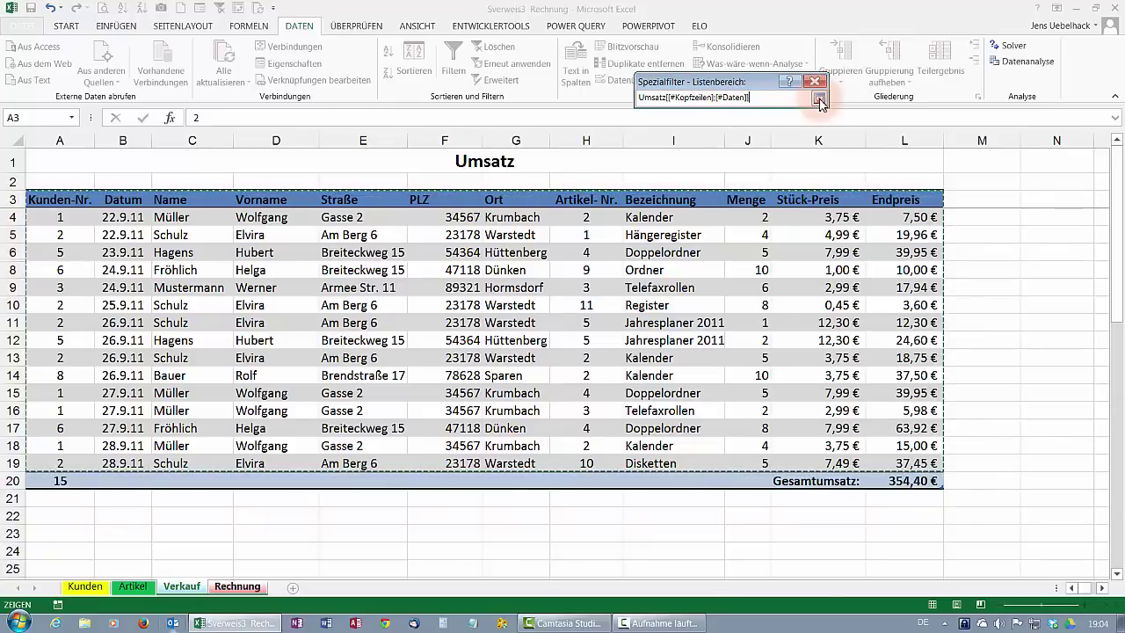
- Set the Spezialfilter criteria range to the Kunden-Nr. cells G12:G13 on Rechnung
click(819, 102)
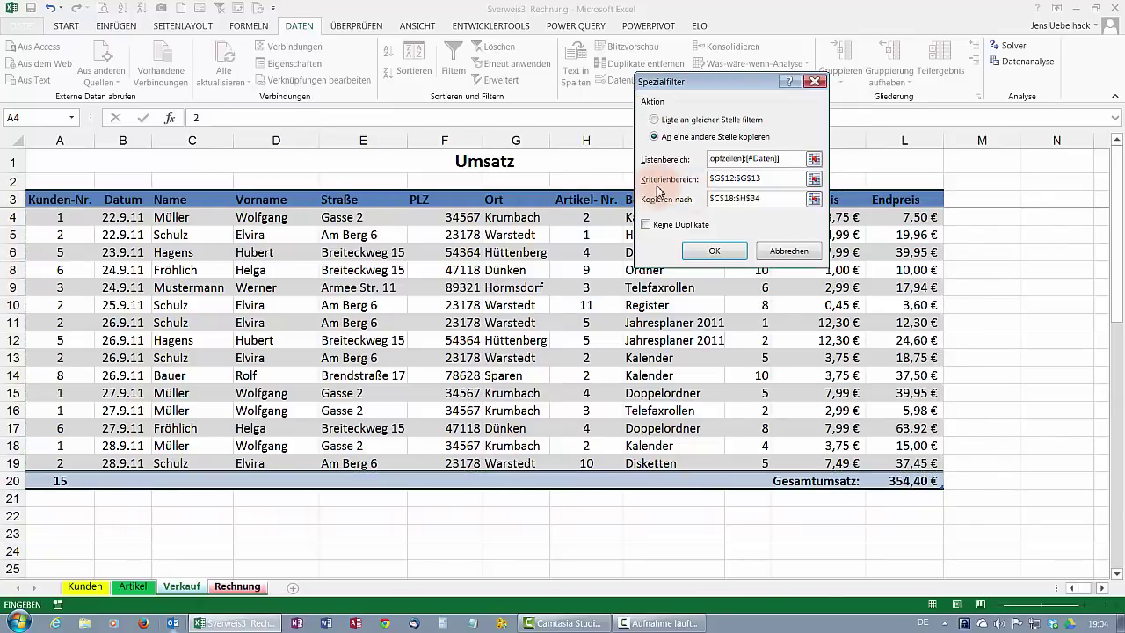
click(814, 178)
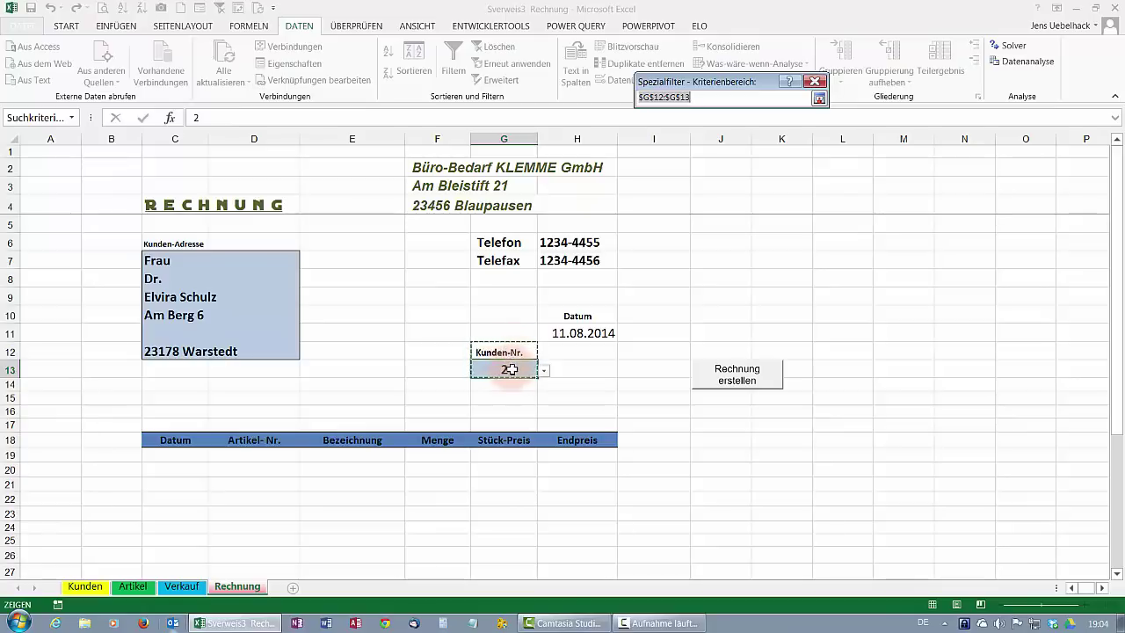
drag(510, 369, 510, 370)
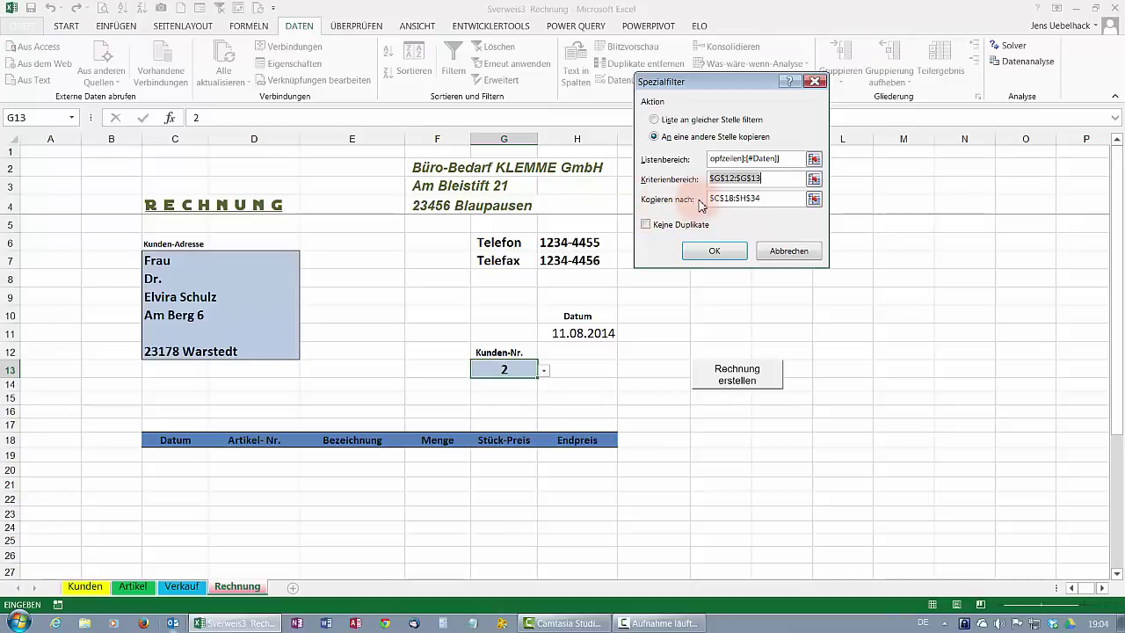
- Set Kopieren nach to $C$18:$H$34 and run the filter, copying customer 2's five sales lines
click(813, 199)
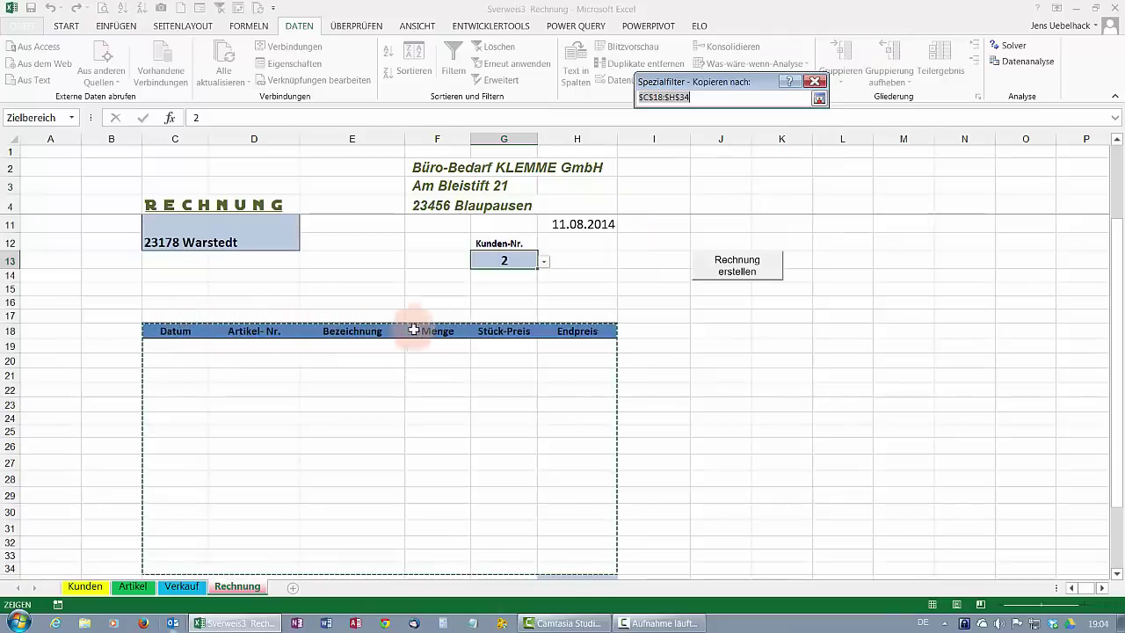
scroll(756, 395, down, 1)
scroll(685, 409, down, 2)
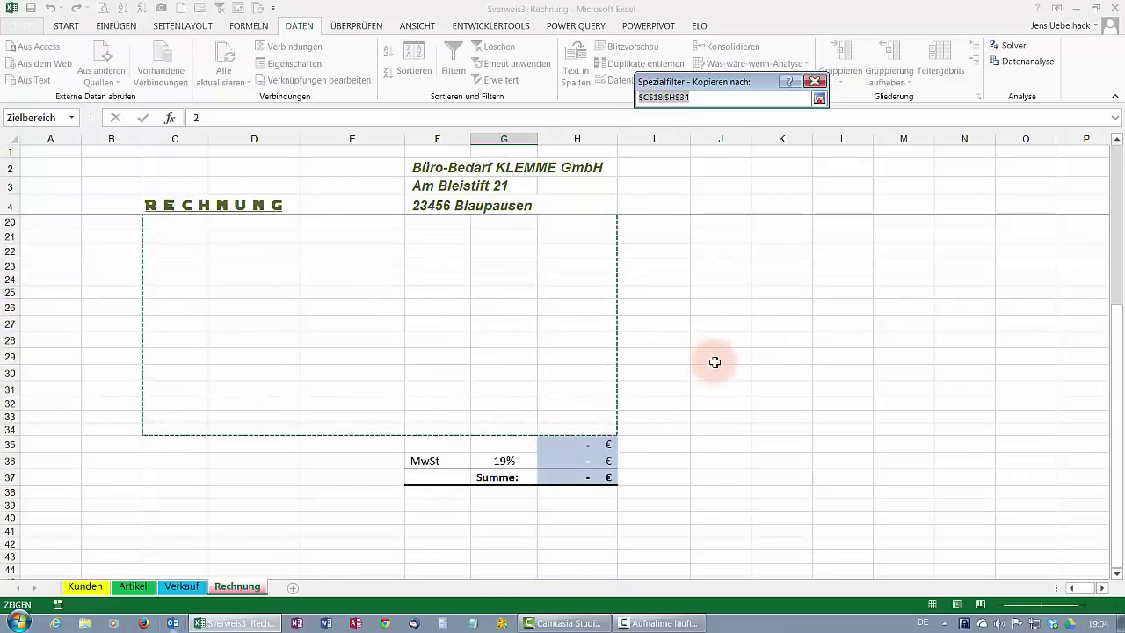
scroll(716, 361, up, 1)
scroll(716, 361, up, 1)
scroll(717, 362, up, 1)
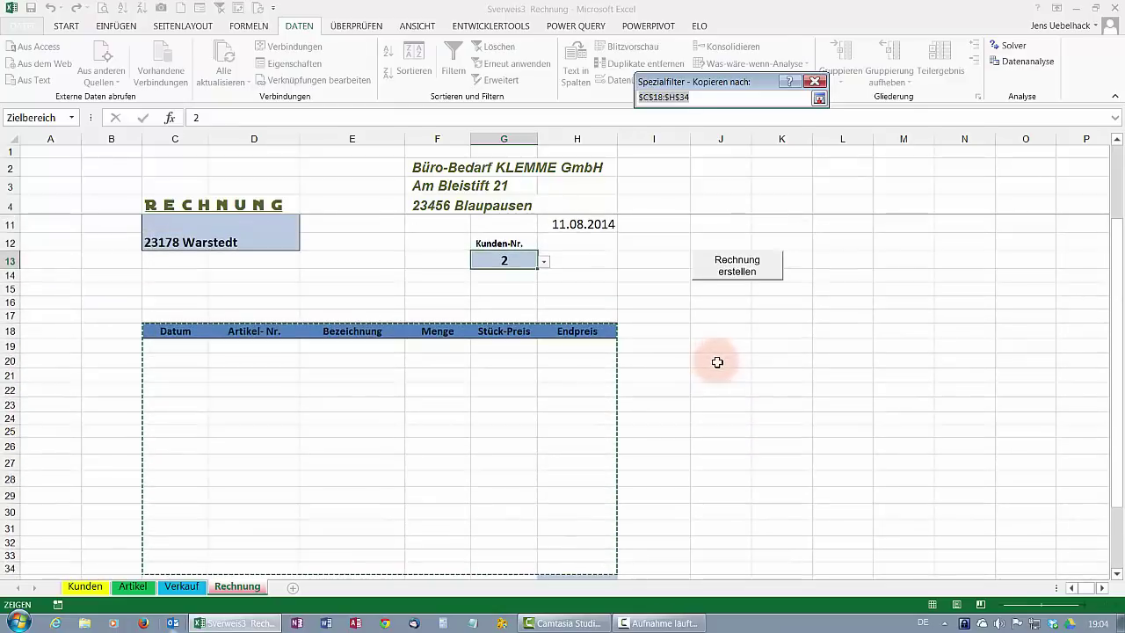
click(818, 98)
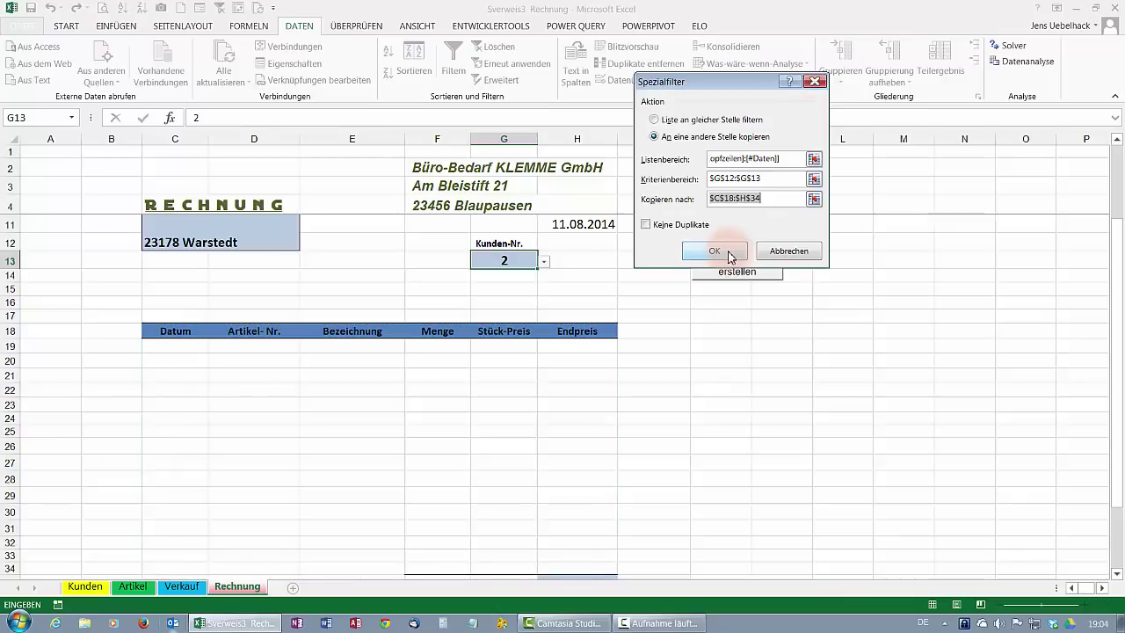
click(714, 252)
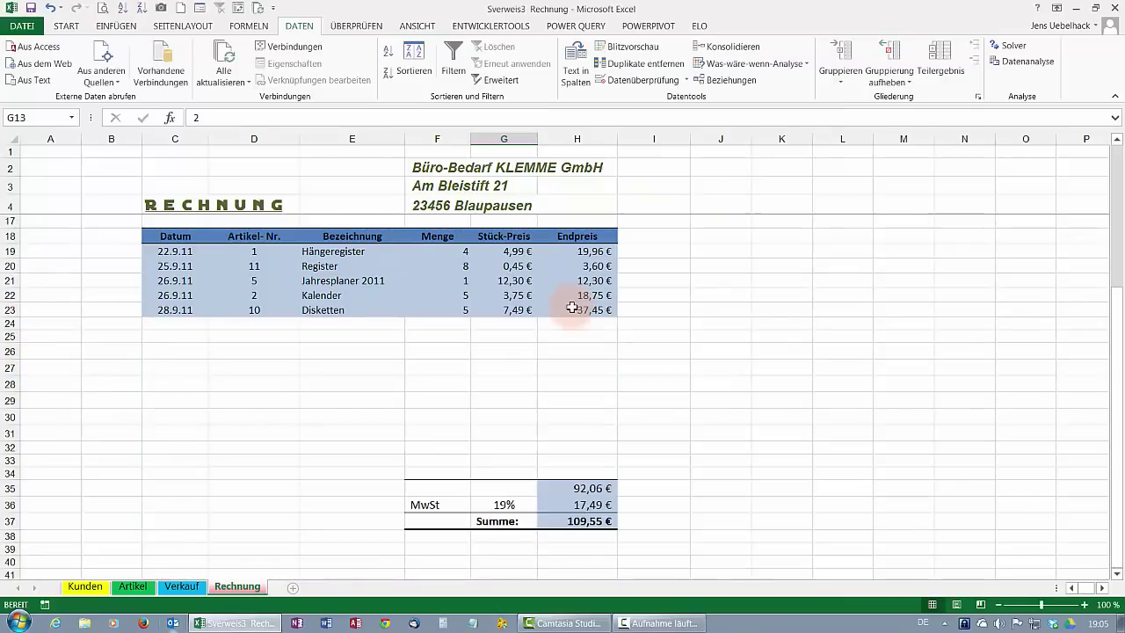
click(170, 483)
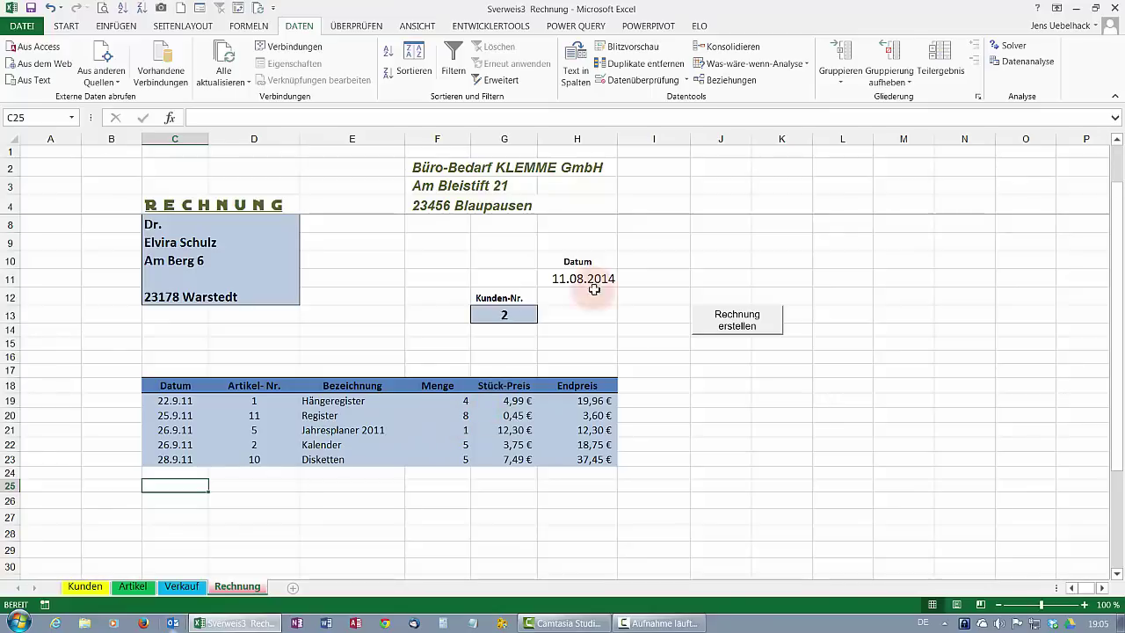
click(76, 29)
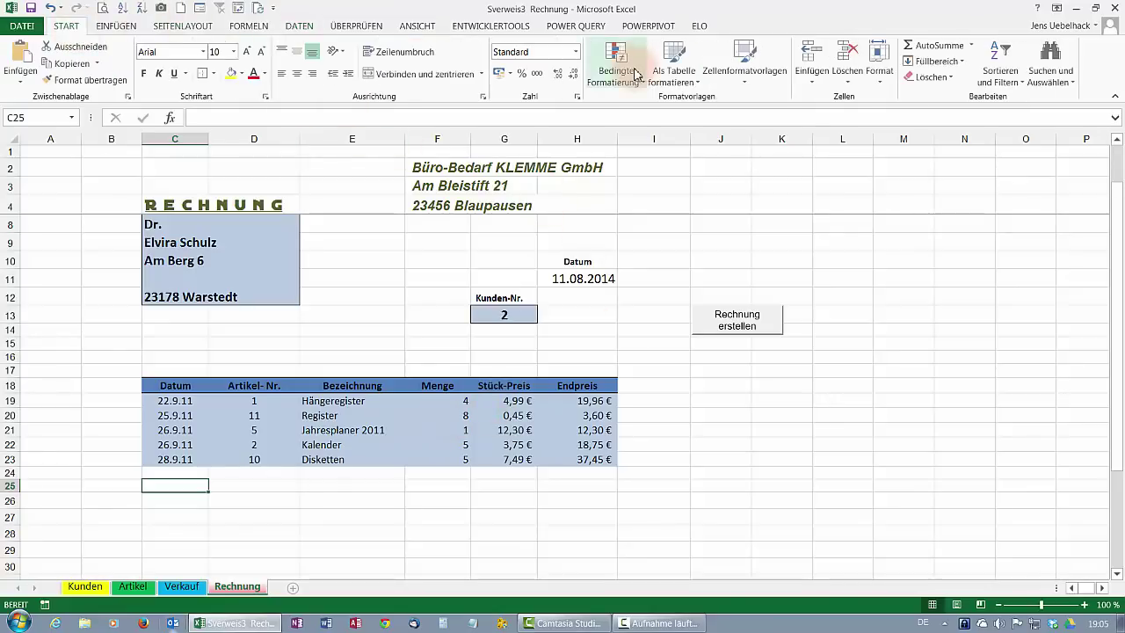
click(630, 74)
click(515, 344)
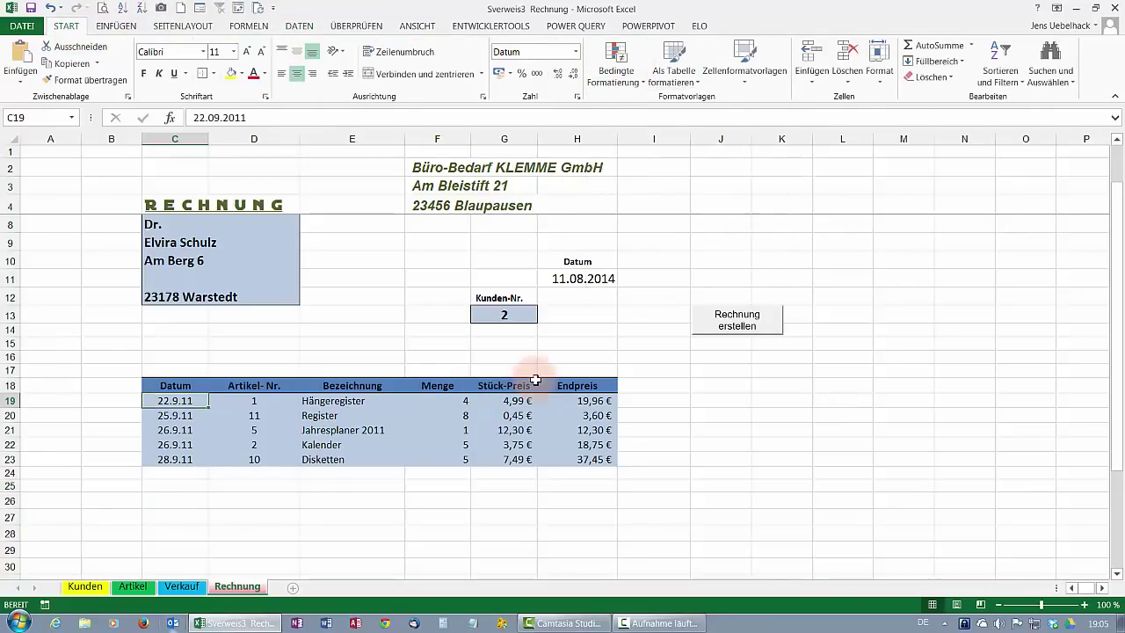
scroll(527, 381, down, 1)
scroll(535, 380, down, 1)
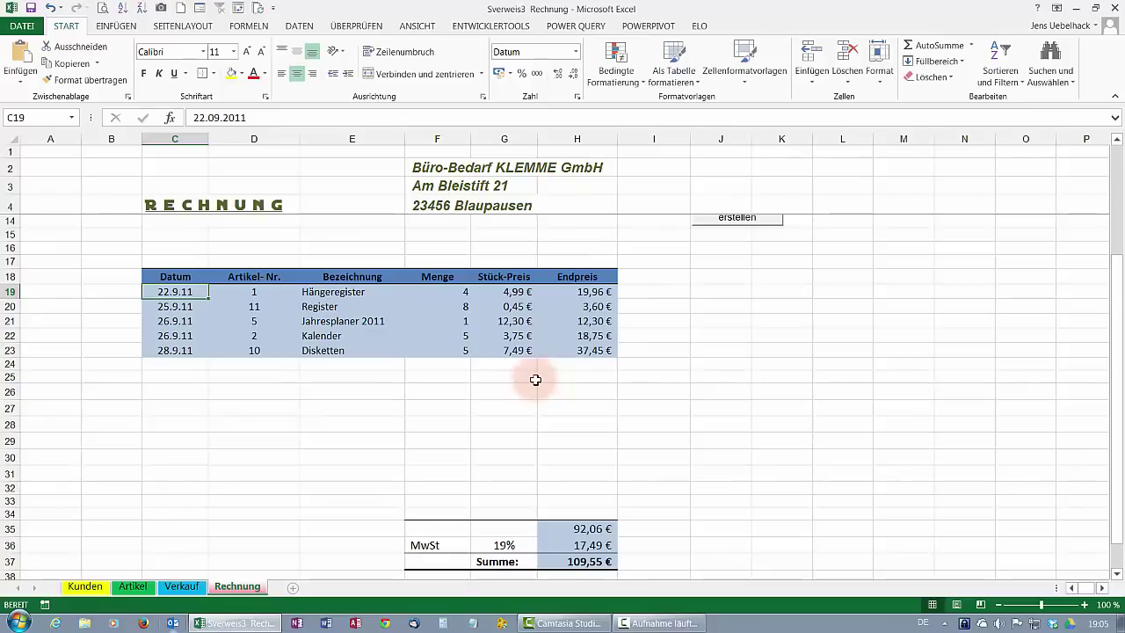
scroll(535, 379, up, 3)
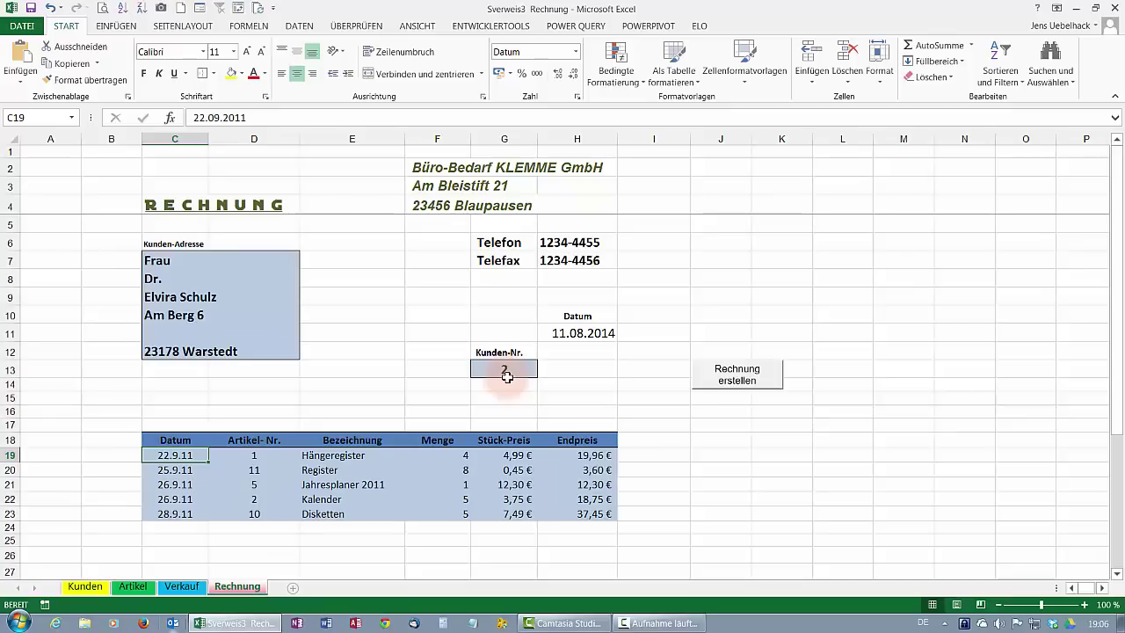
- Clear the invoice lines C19:H23 and set Kunden-Nr. in G13 to 1
mouse_move(167, 456)
mouse_down()
mouse_move(554, 476)
mouse_move(606, 518)
mouse_up()
click(527, 369)
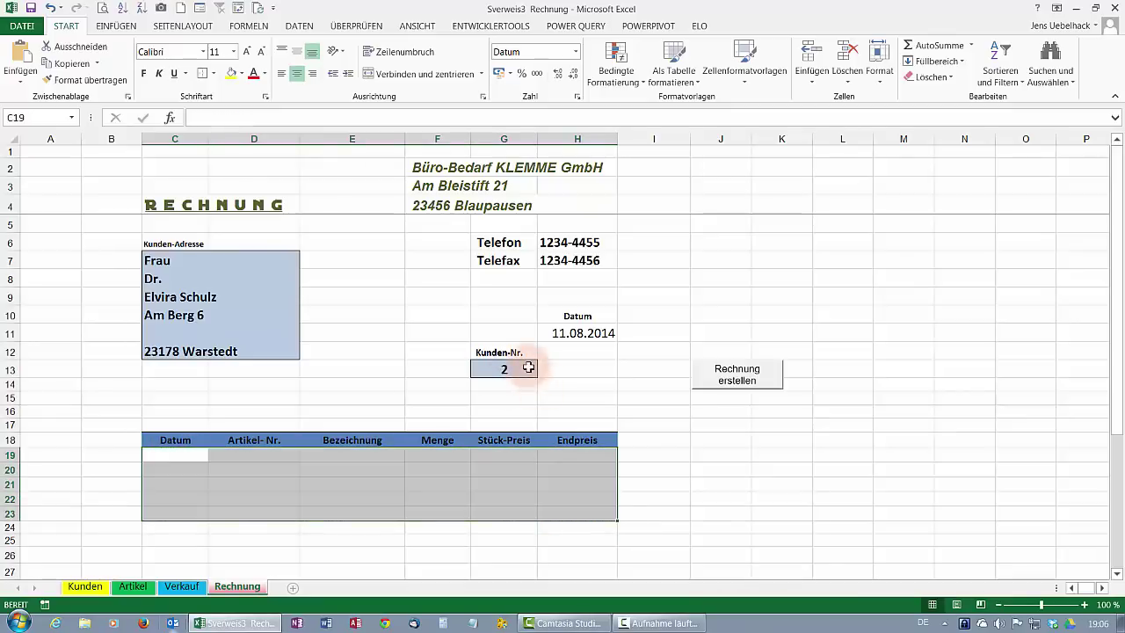
click(545, 370)
click(497, 390)
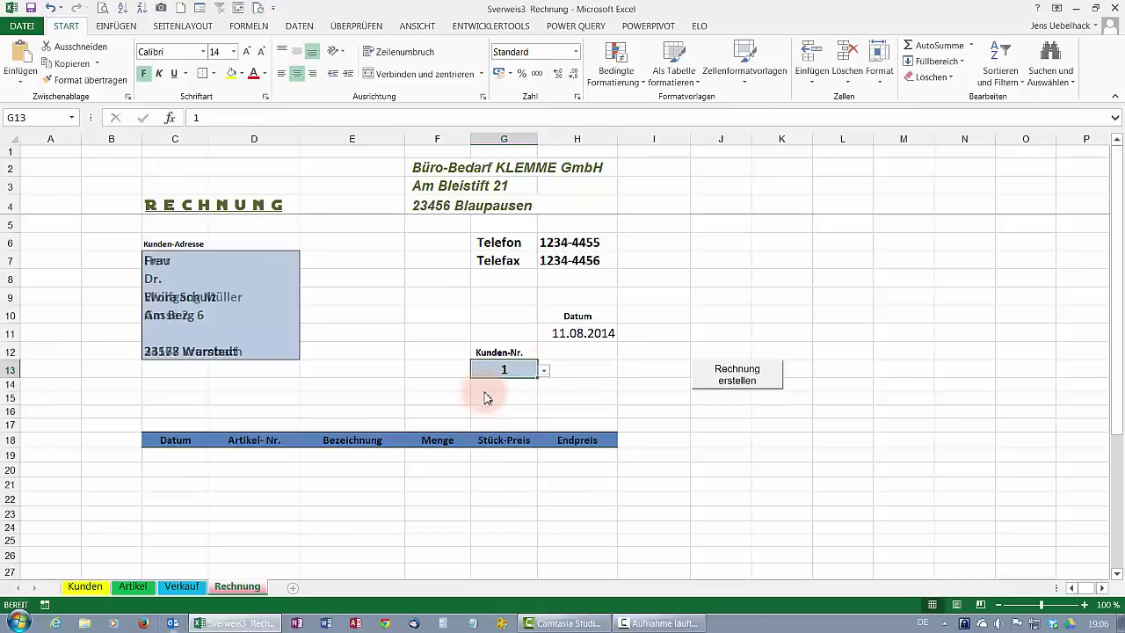
click(474, 31)
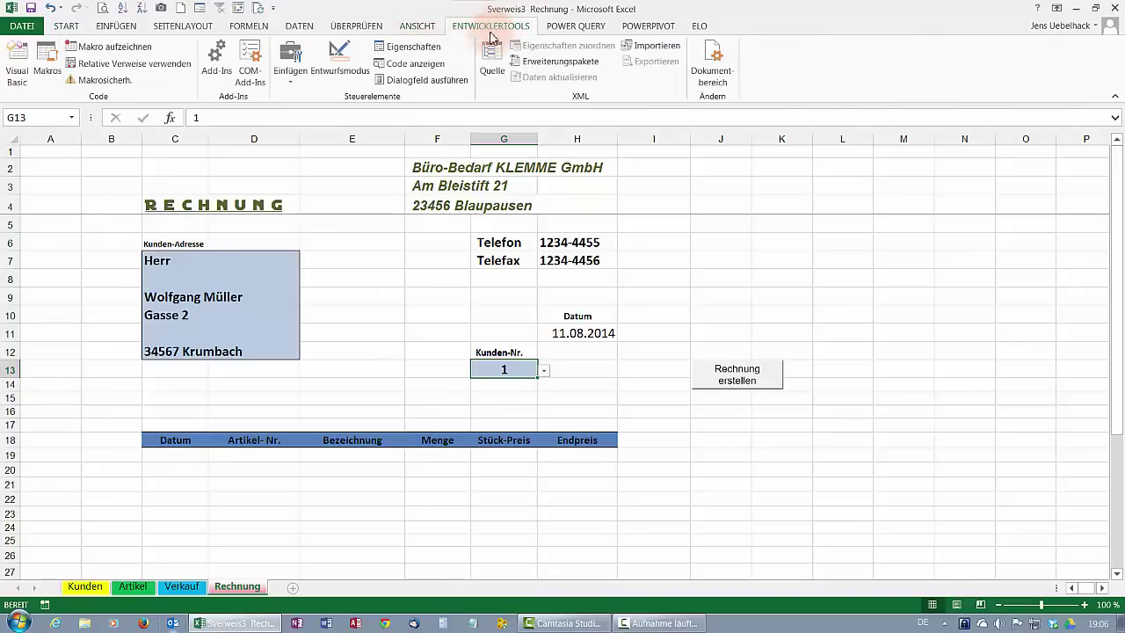
click(21, 28)
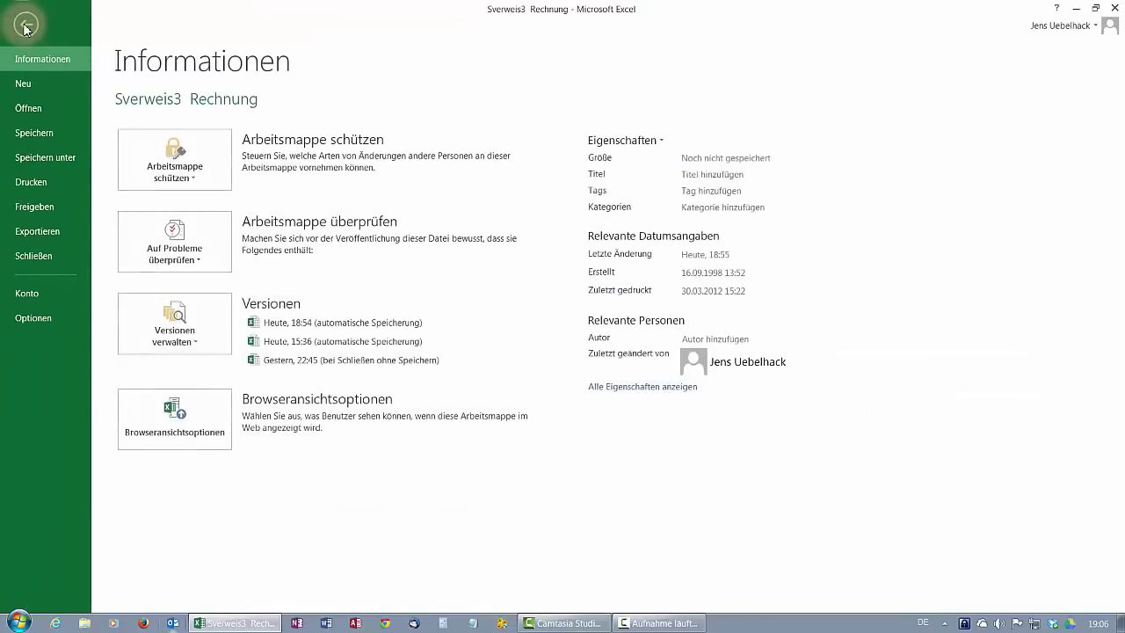
click(50, 322)
click(55, 138)
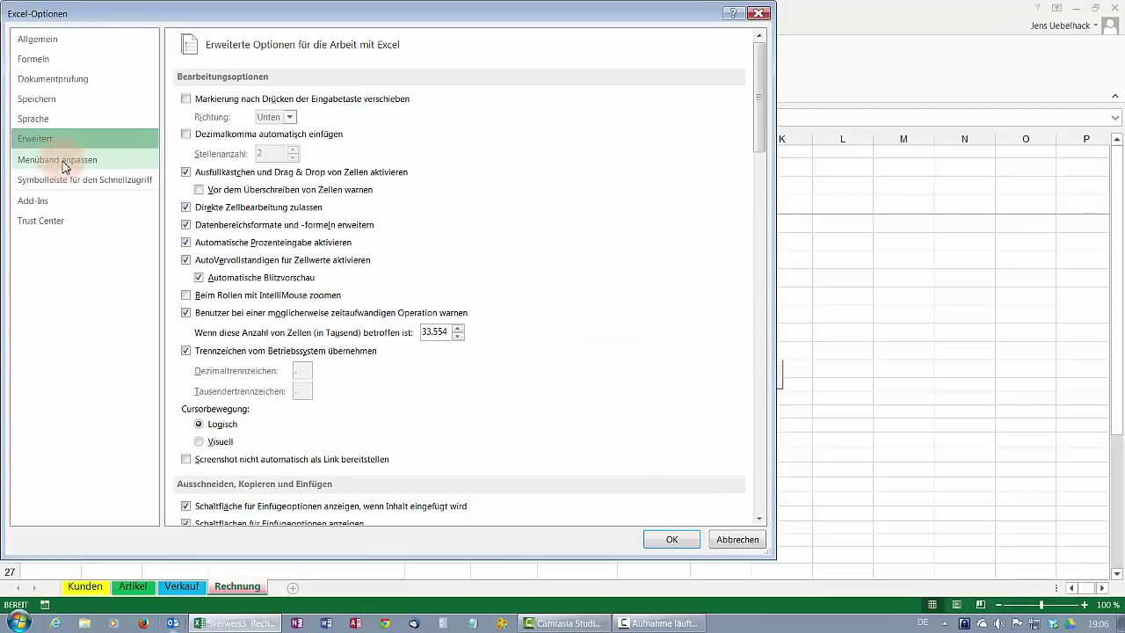
click(63, 161)
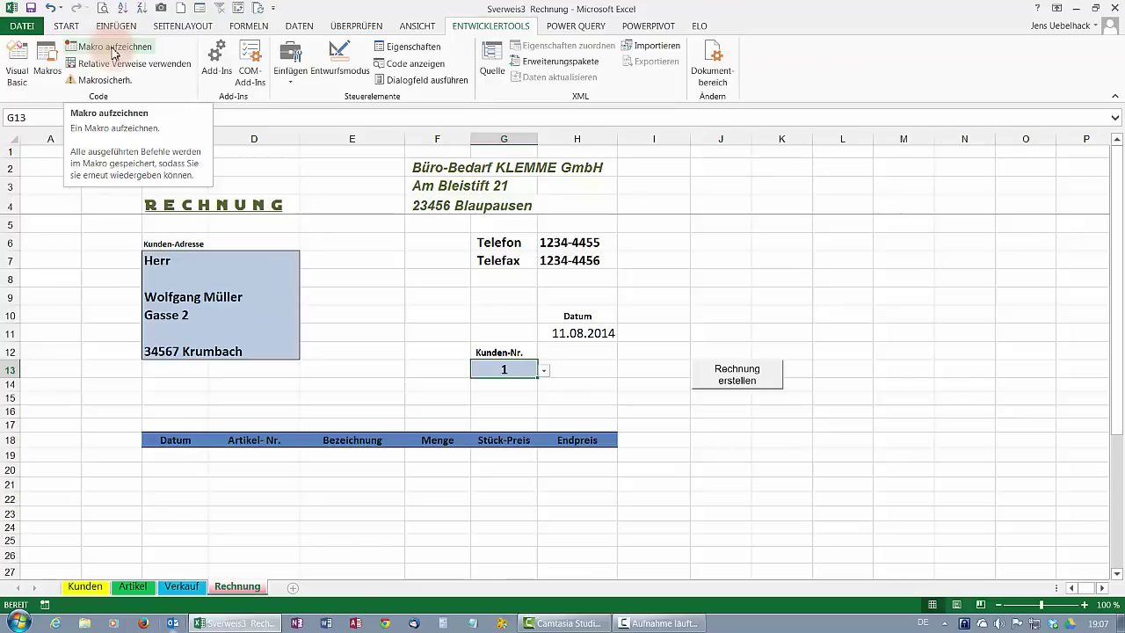
- Record a macro named Rechnung with shortcut Ctrl+r, stored in Diese Arbeitsmappe
click(112, 51)
text(Rechnung)
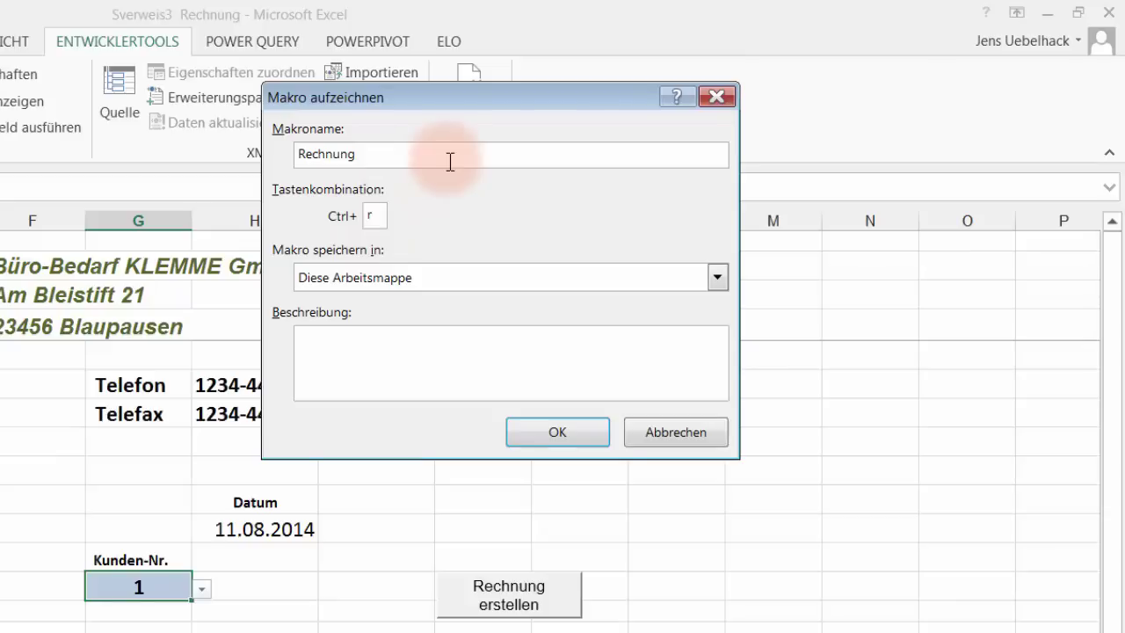
click(381, 226)
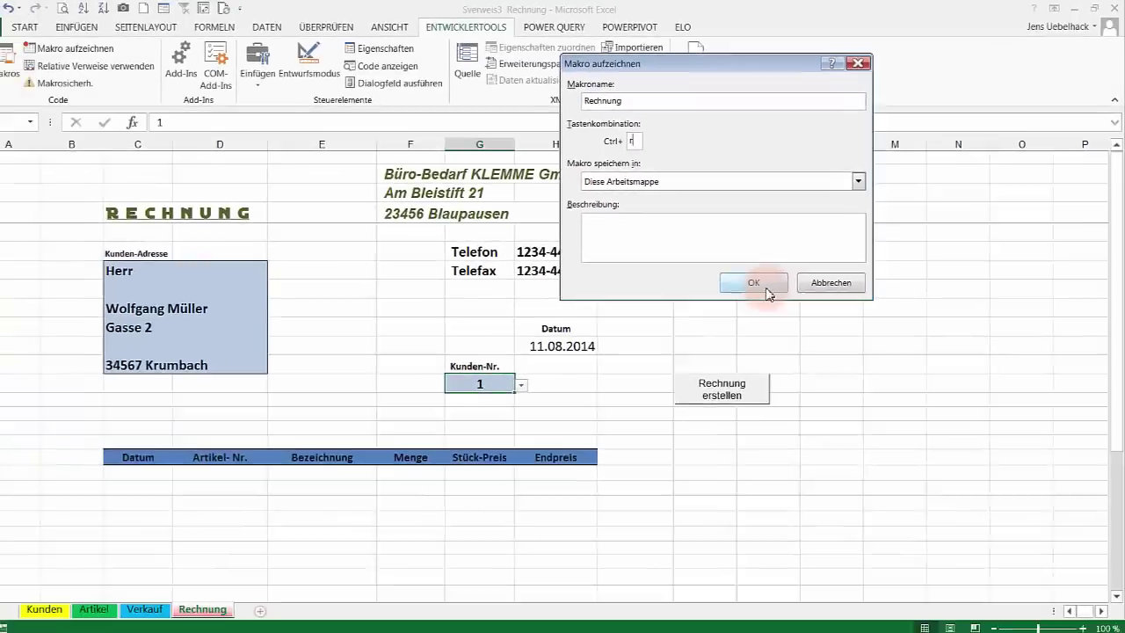
click(557, 432)
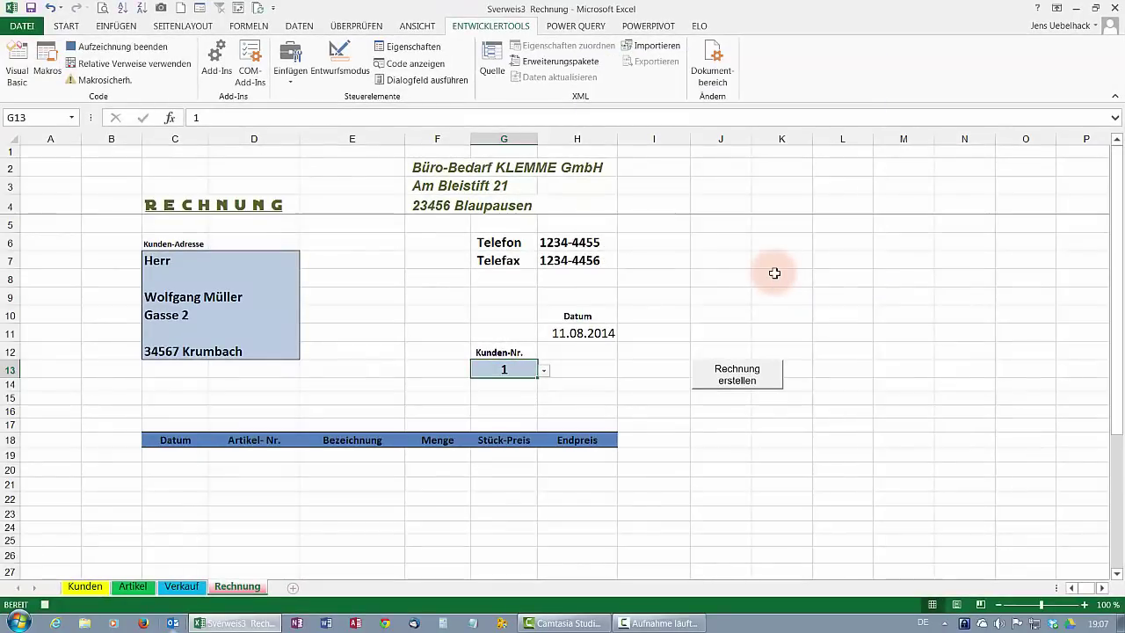
- Open Spezialfilter, copy results elsewhere, and use the whole Umsatz table on Verkauf as list range
click(306, 28)
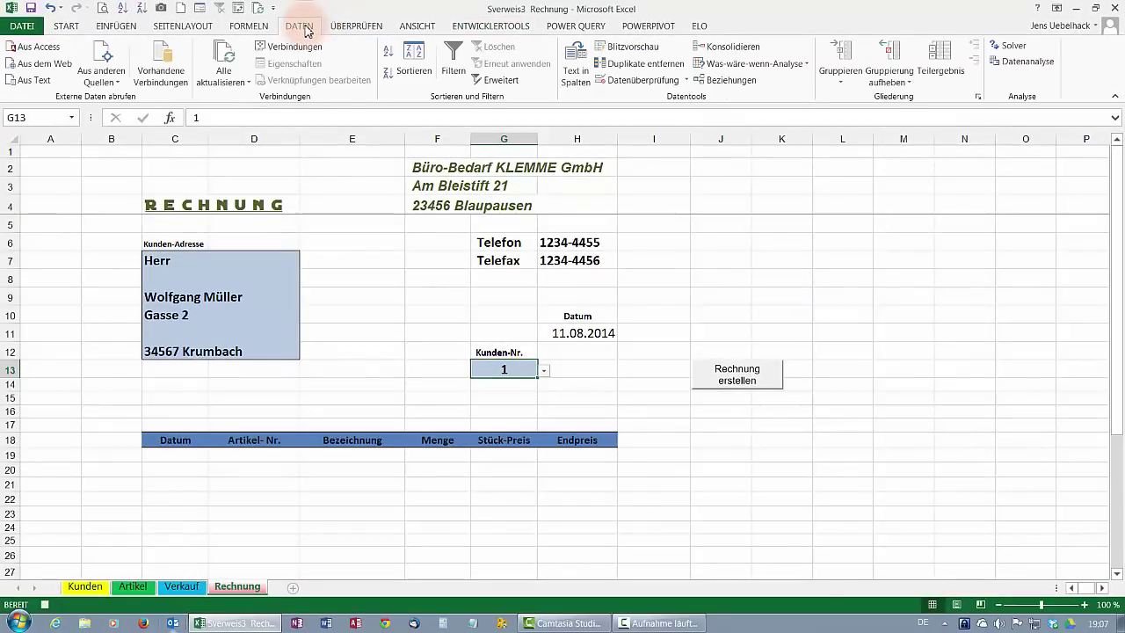
click(497, 79)
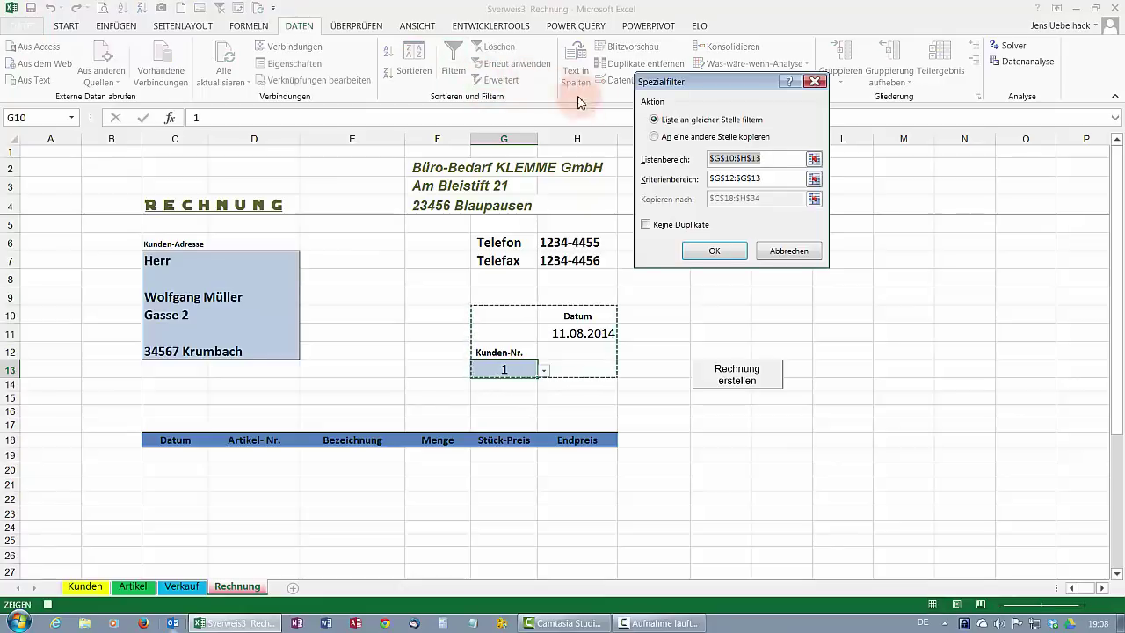
click(654, 136)
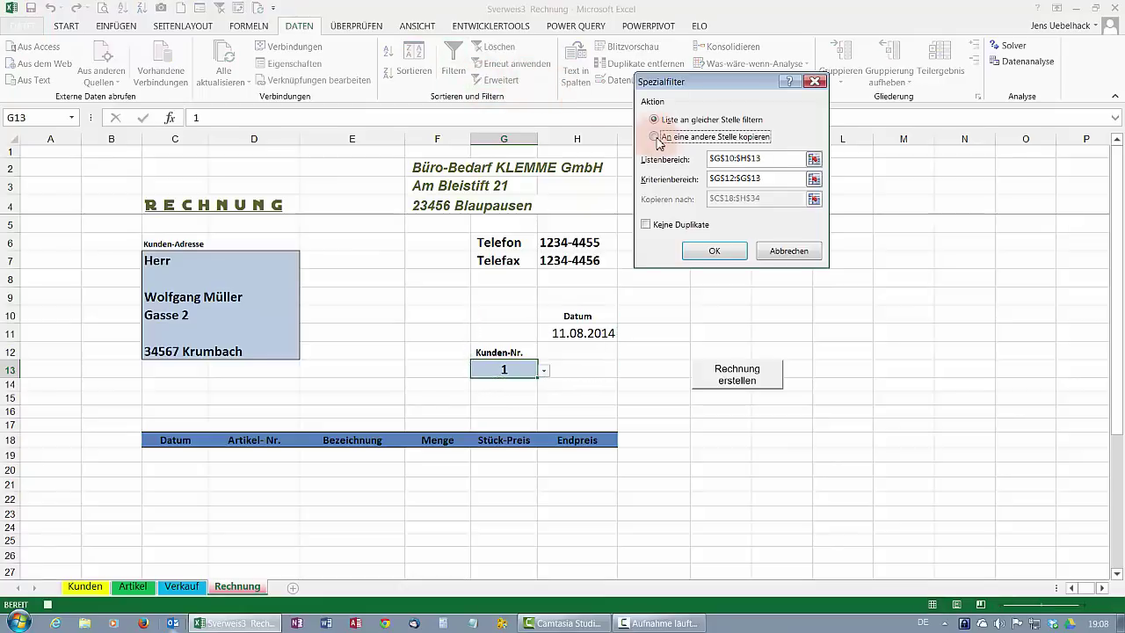
click(814, 159)
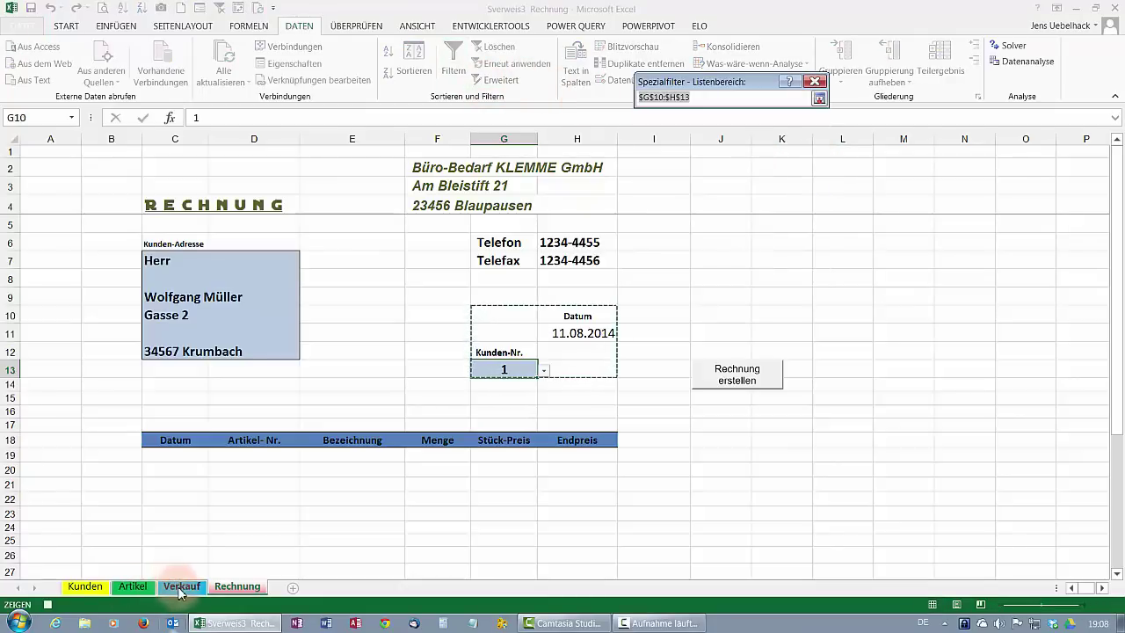
click(179, 588)
drag(53, 200, 893, 465)
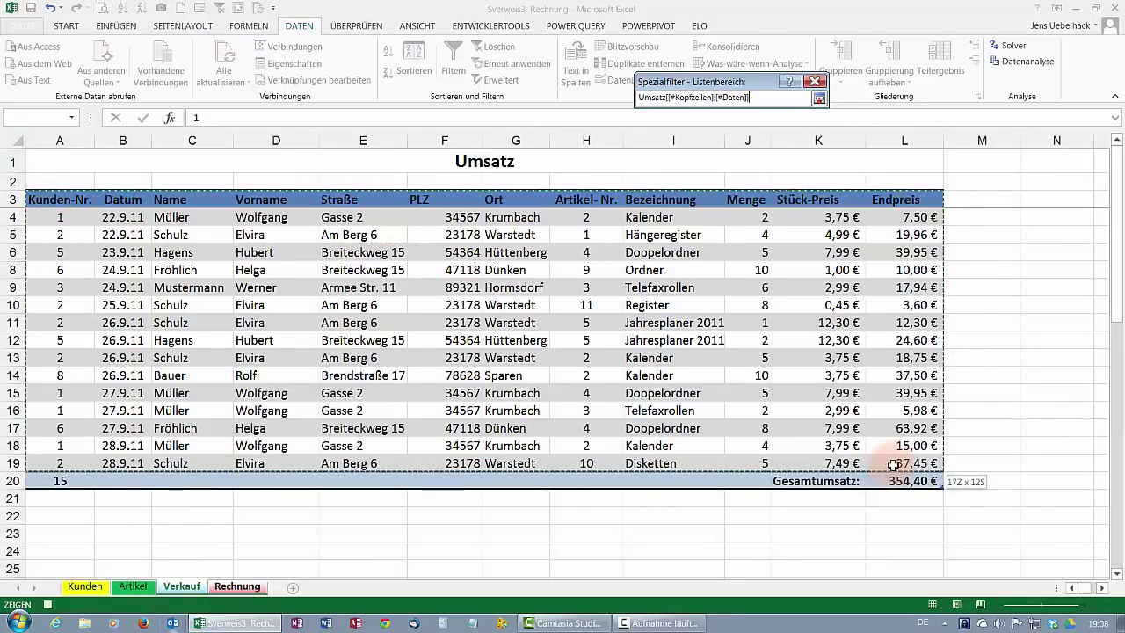
drag(892, 466, 893, 466)
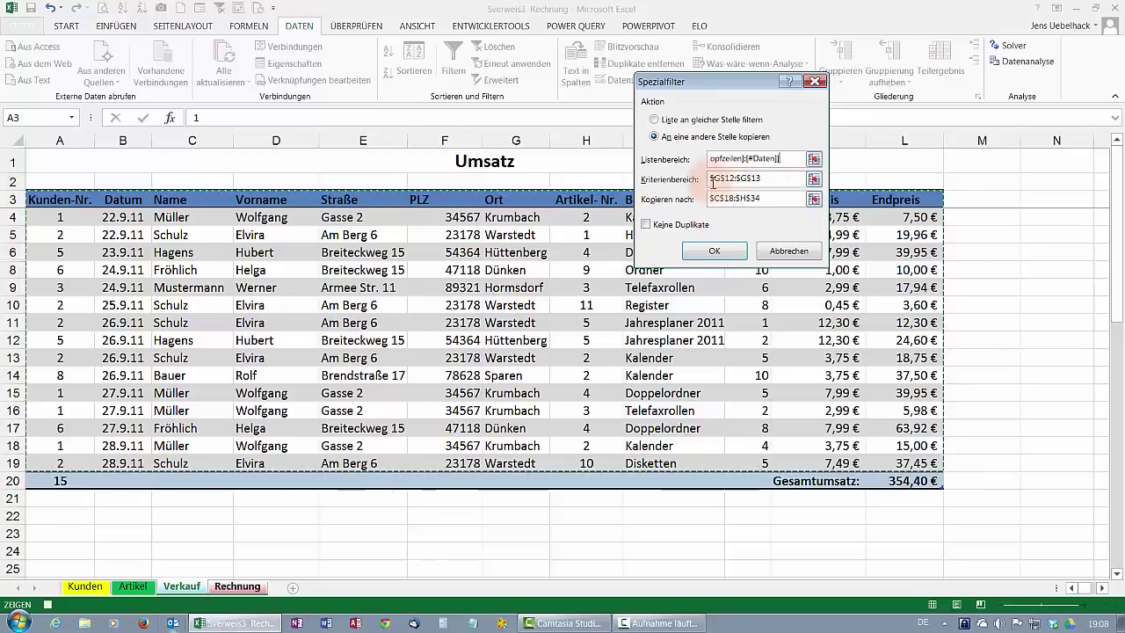
click(765, 213)
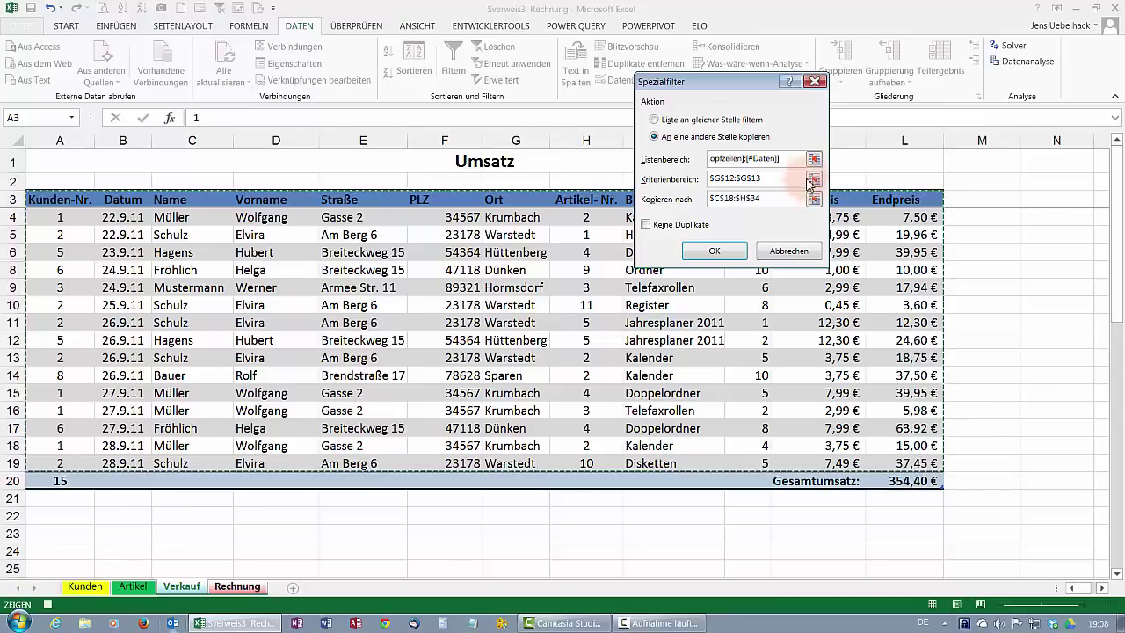
- Set the criteria range to the Kunden-Nr. cells G12:G13 (Suchkriterien) on Rechnung
click(814, 178)
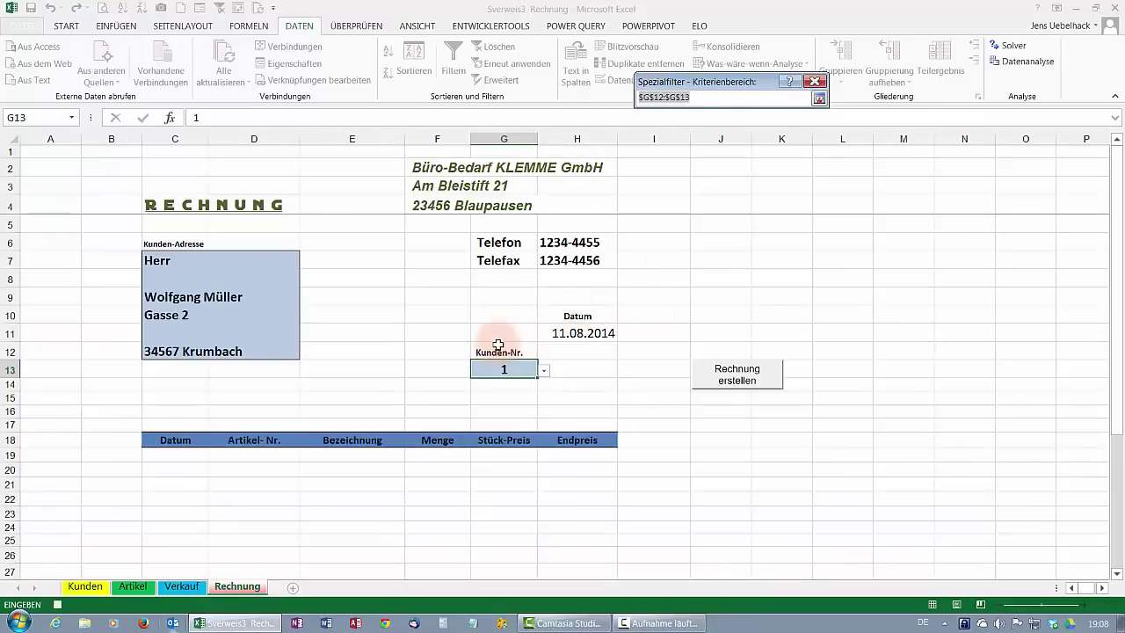
drag(498, 352, 500, 369)
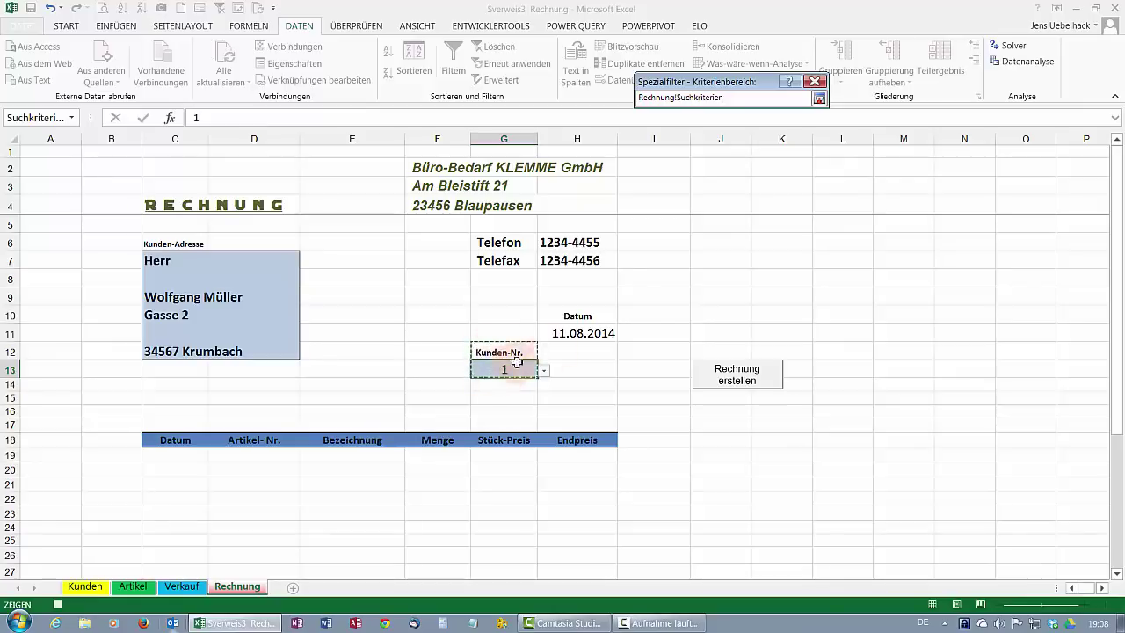
click(818, 98)
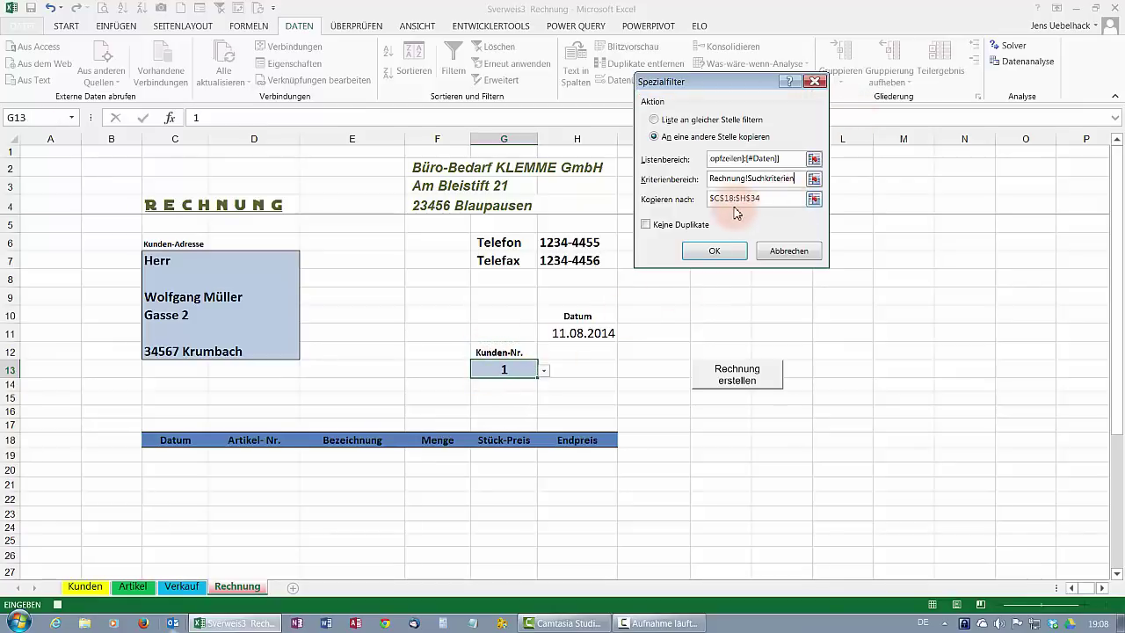
- Set the copy target to invoice rows C18:H34 and run the filter for customer 1's four lines
click(815, 203)
scroll(527, 351, down, 2)
drag(176, 331, 591, 391)
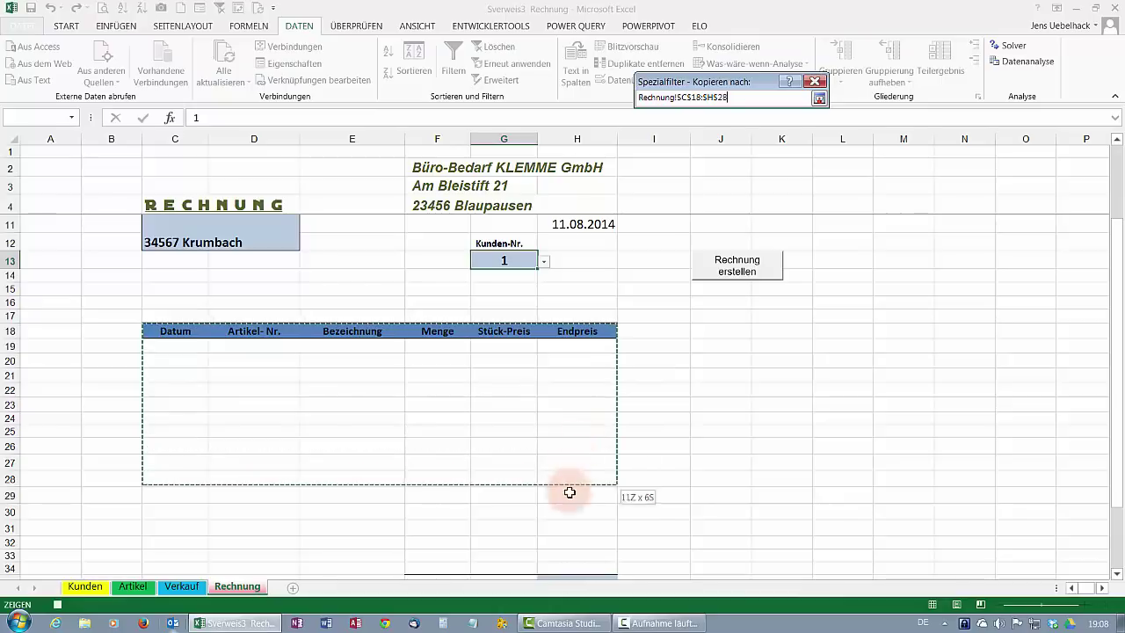
drag(590, 390, 552, 567)
key(Return)
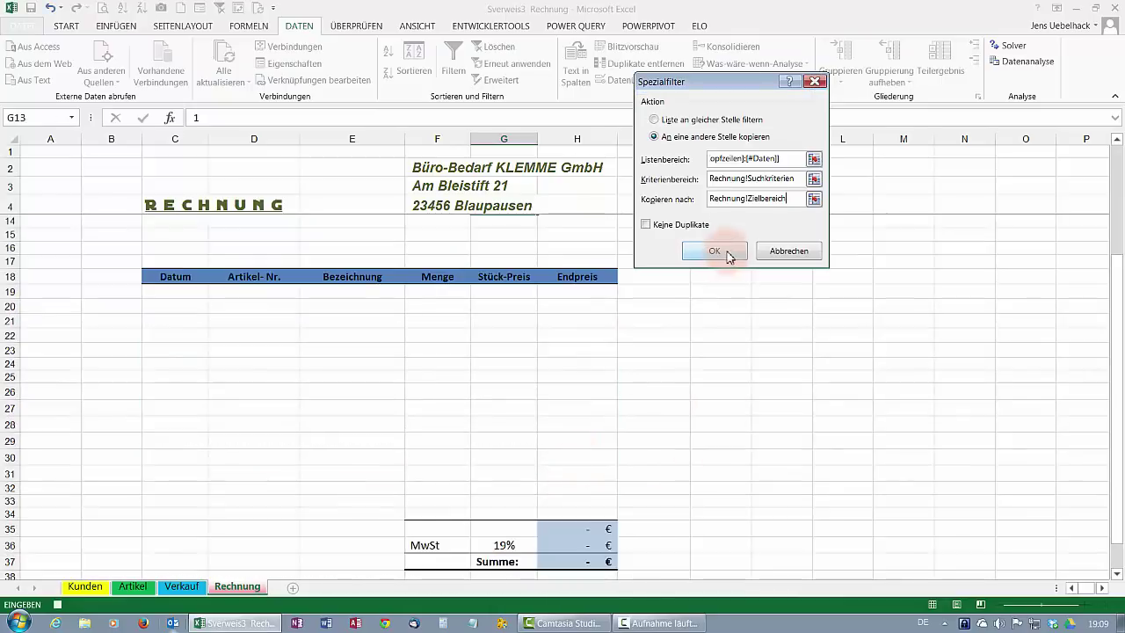
click(726, 254)
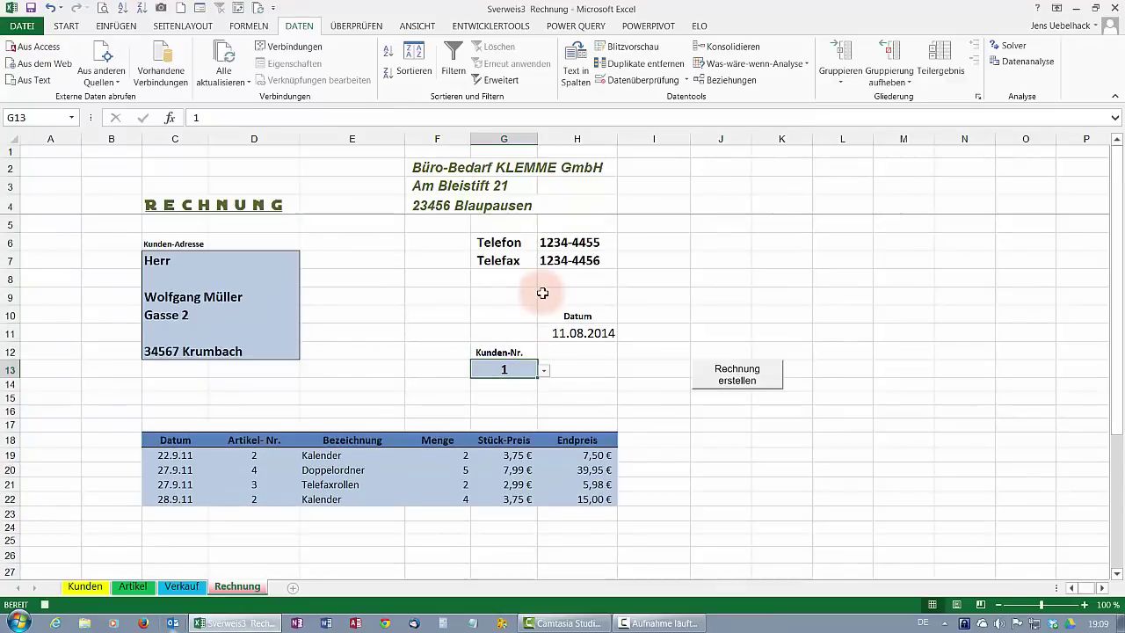
- Stop recording the Rechnung macro from the Entwicklertools ribbon
click(489, 27)
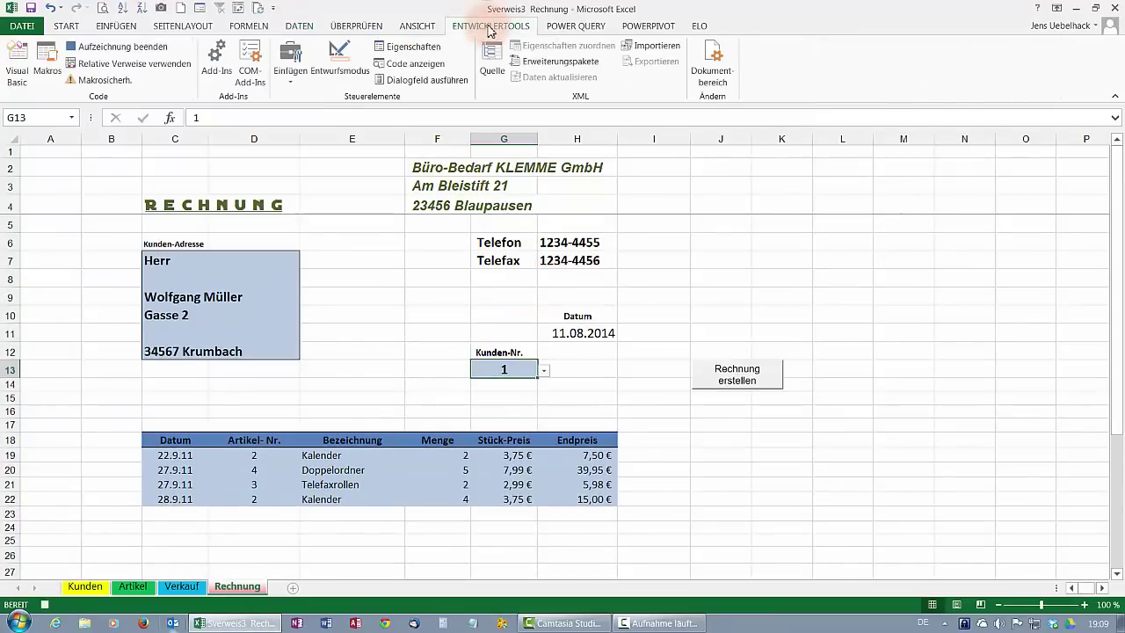
click(121, 51)
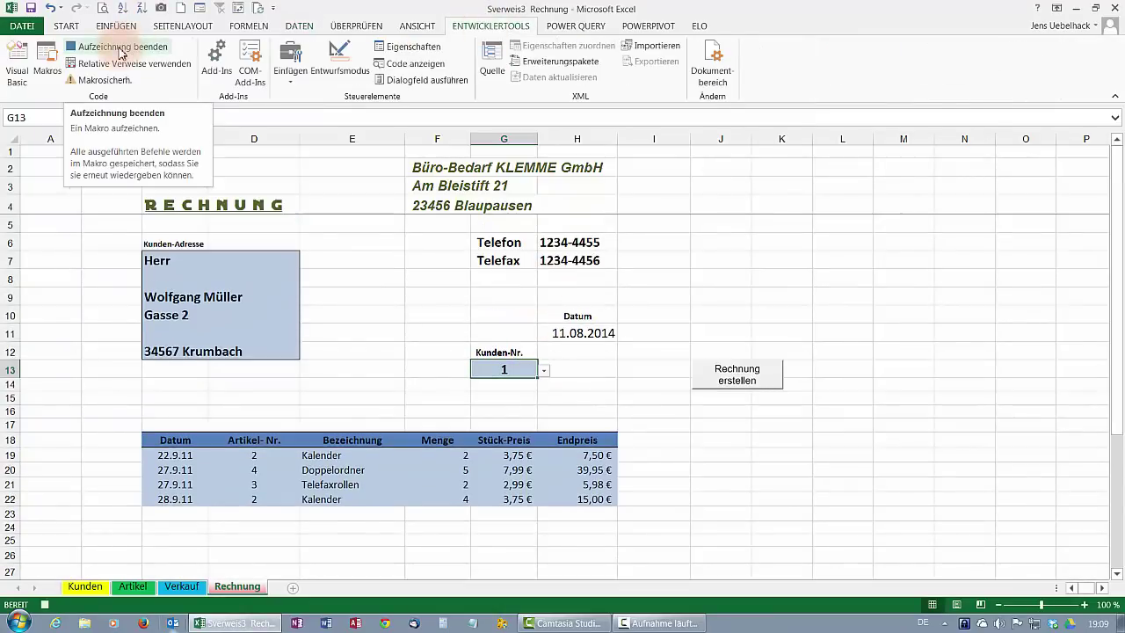
click(121, 48)
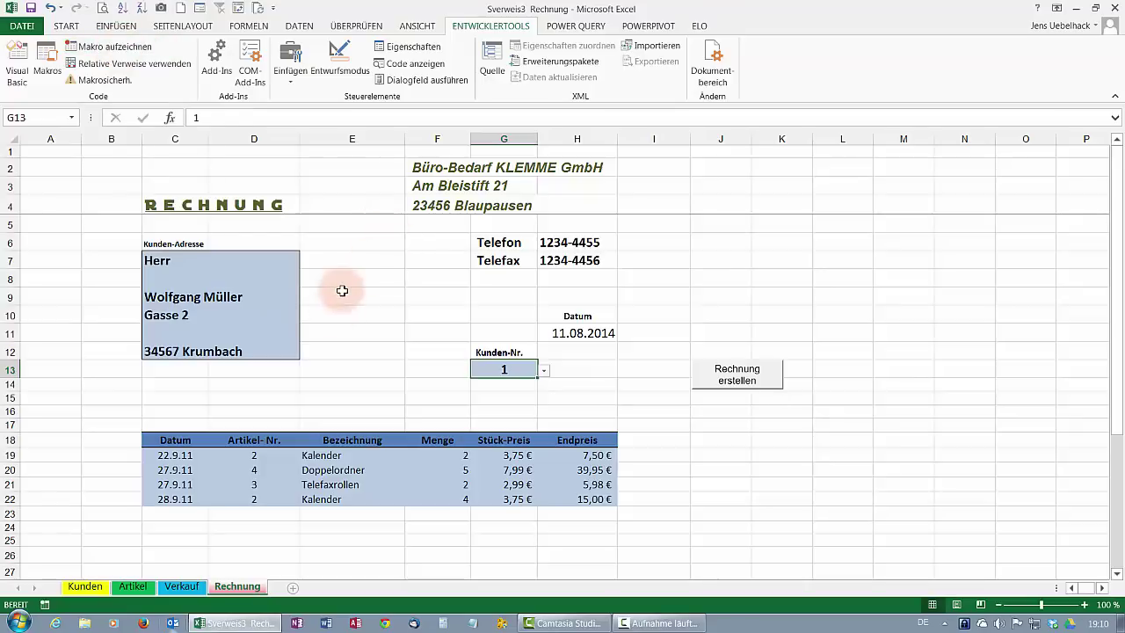
- Set Kunden-Nr. in G13 to 3, compare with the Verkauf sales list, and return to Rechnung
click(544, 370)
click(482, 402)
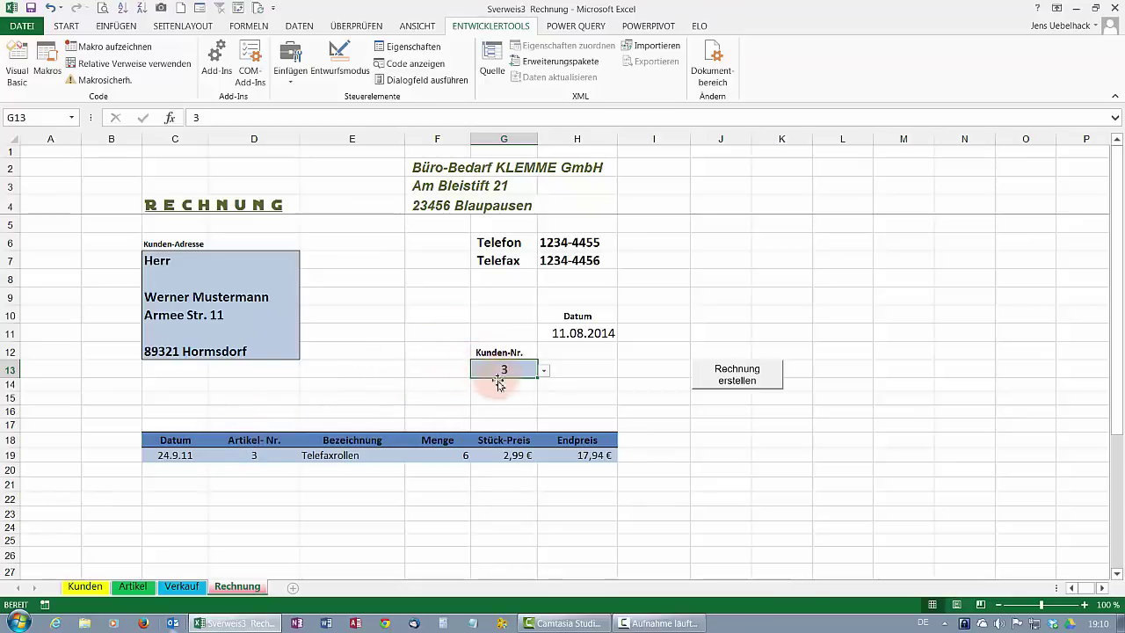
click(182, 586)
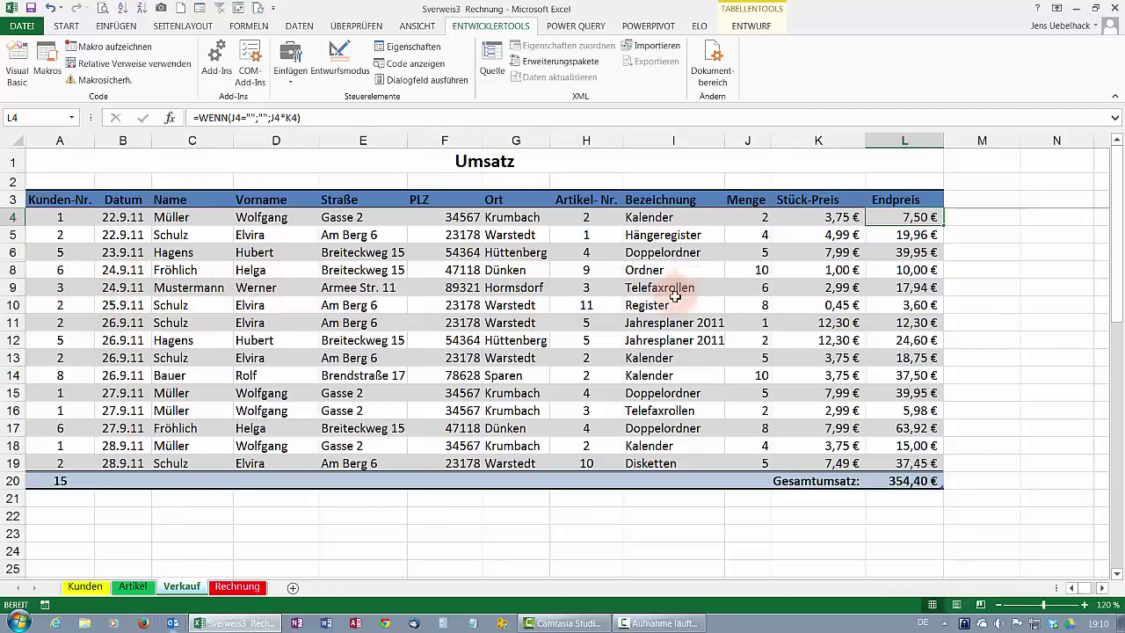
click(239, 586)
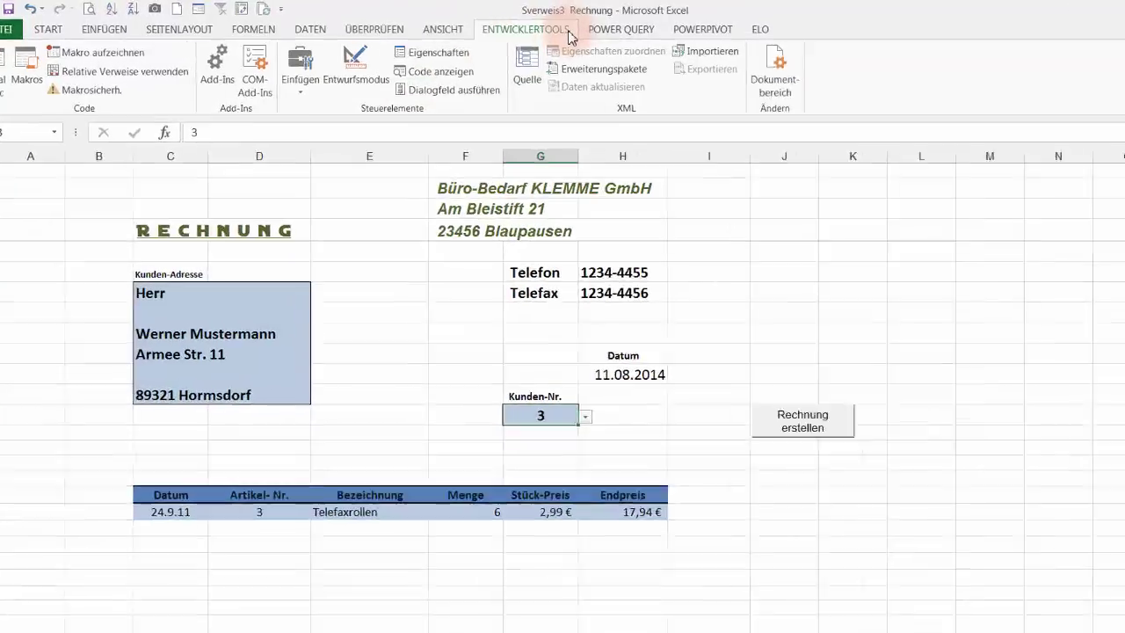
- Assign the Rechnung macro to the 'Rechnung erstellen' button through Makro zuweisen
click(290, 69)
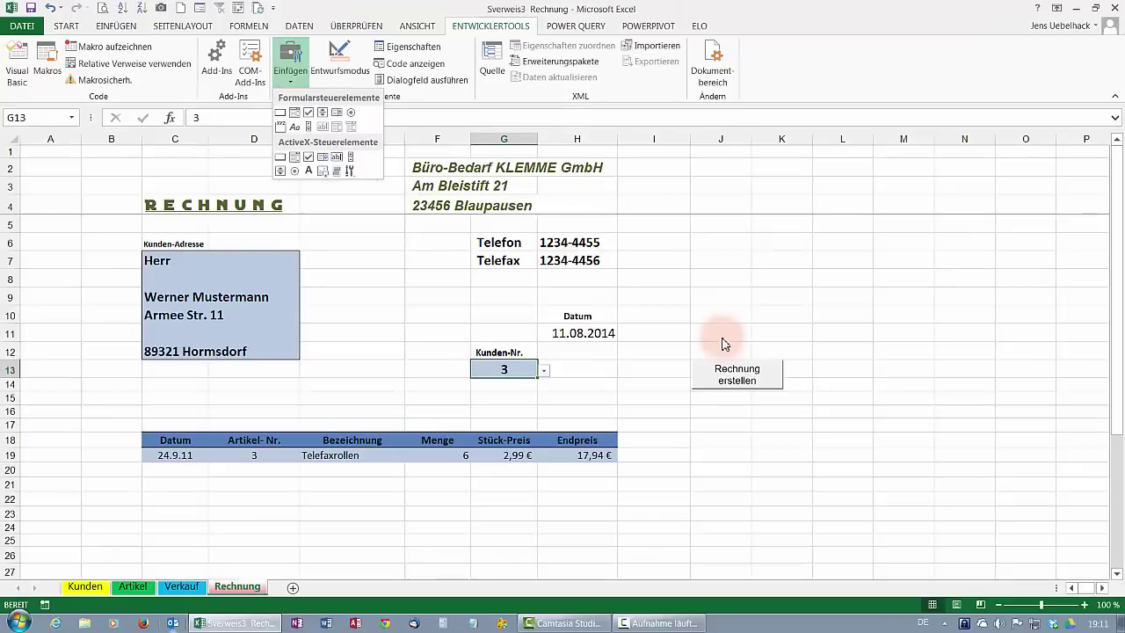
click(722, 369)
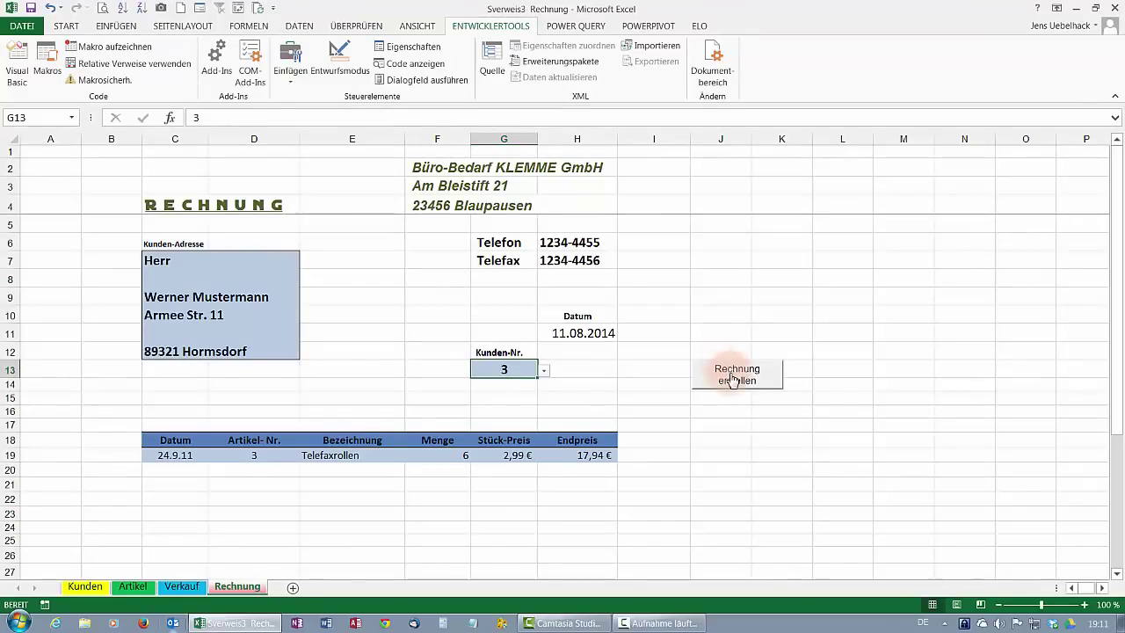
right_click(730, 374)
key(Escape)
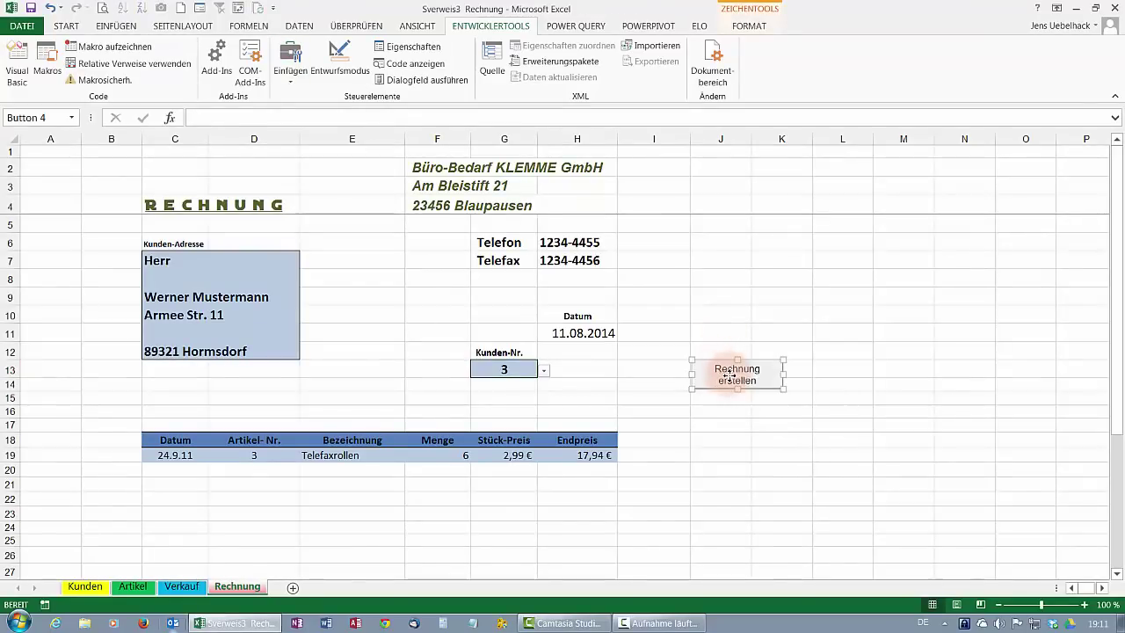
right_click(729, 369)
key(Escape)
right_click(719, 376)
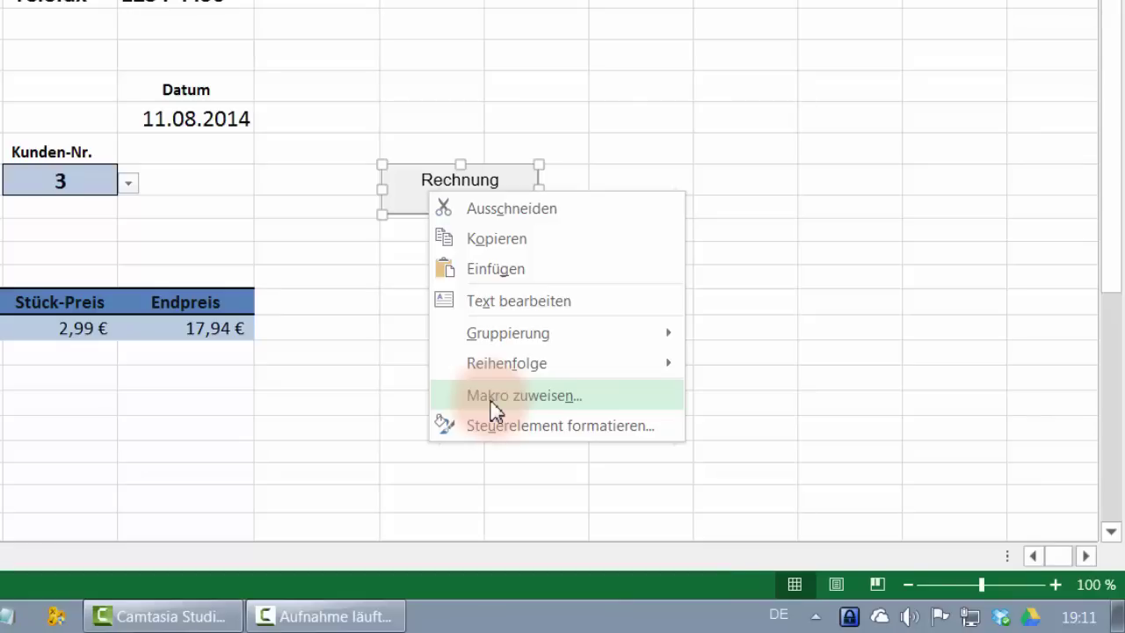
click(491, 402)
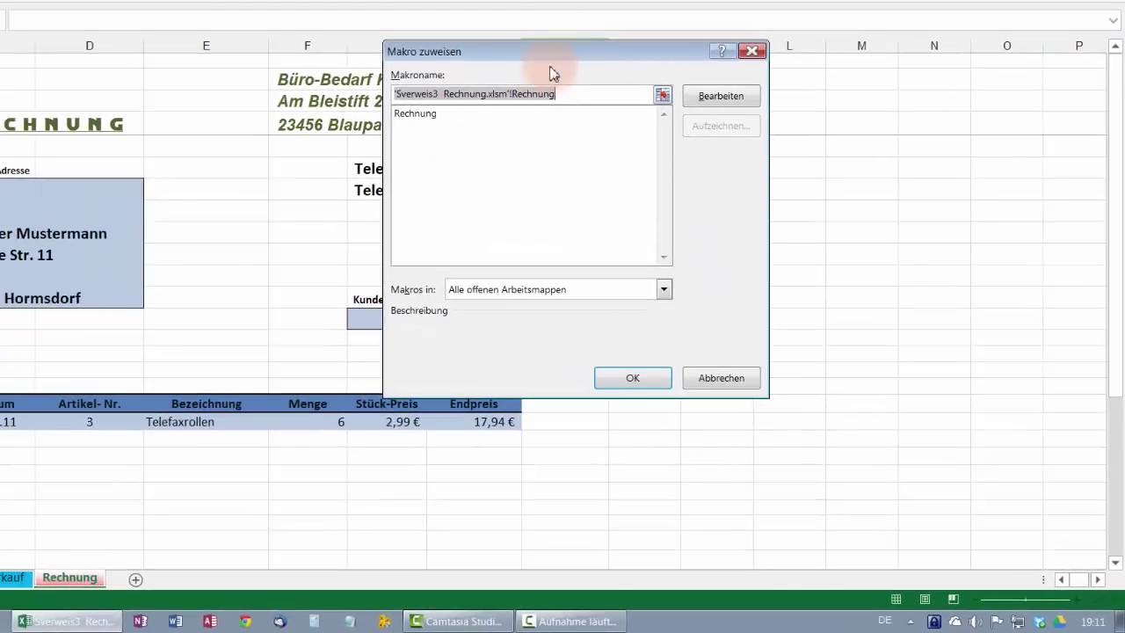
click(423, 119)
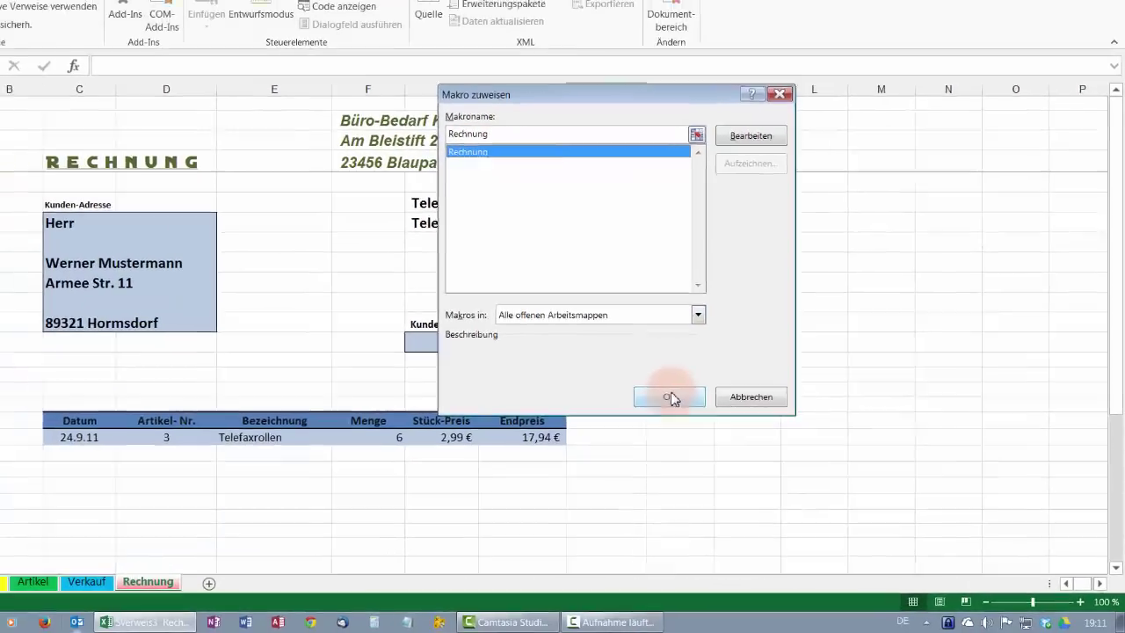
click(633, 378)
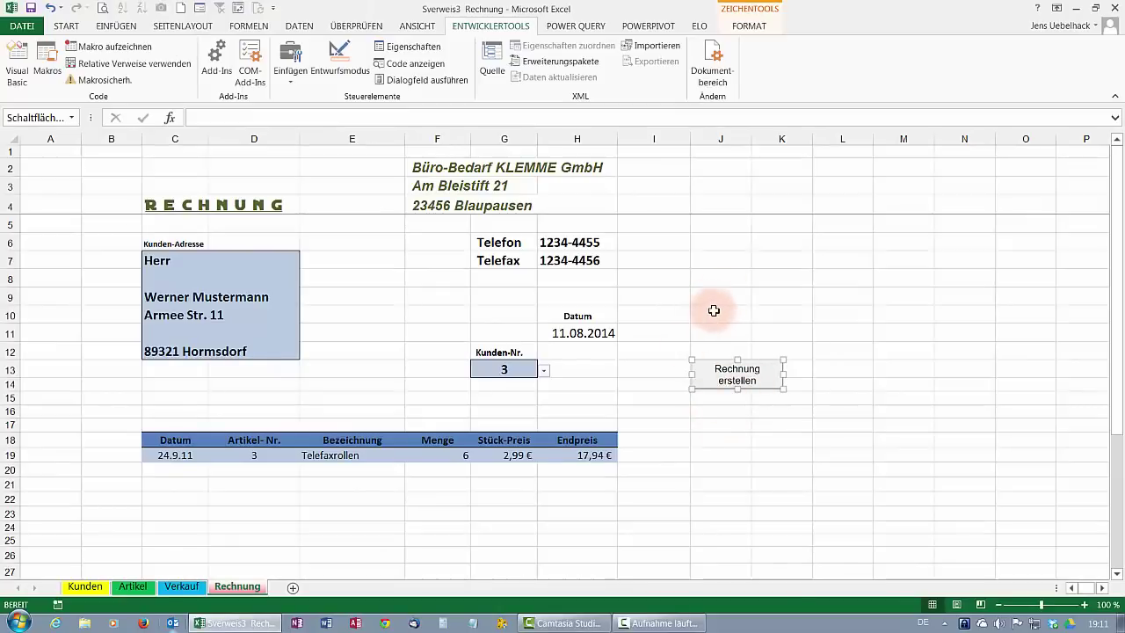
click(713, 310)
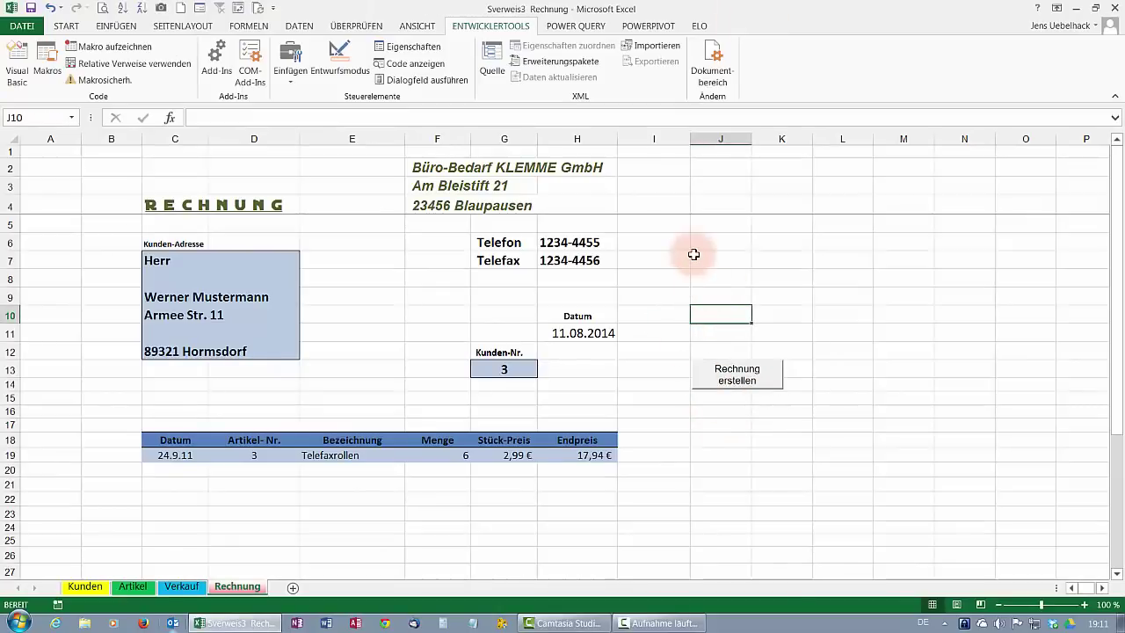
- Set Kunden-Nr. to 5, run Rechnung erstellen, and compare the Doppelordner and Jahresplaner 2011 lines with Verkauf
click(527, 371)
click(545, 370)
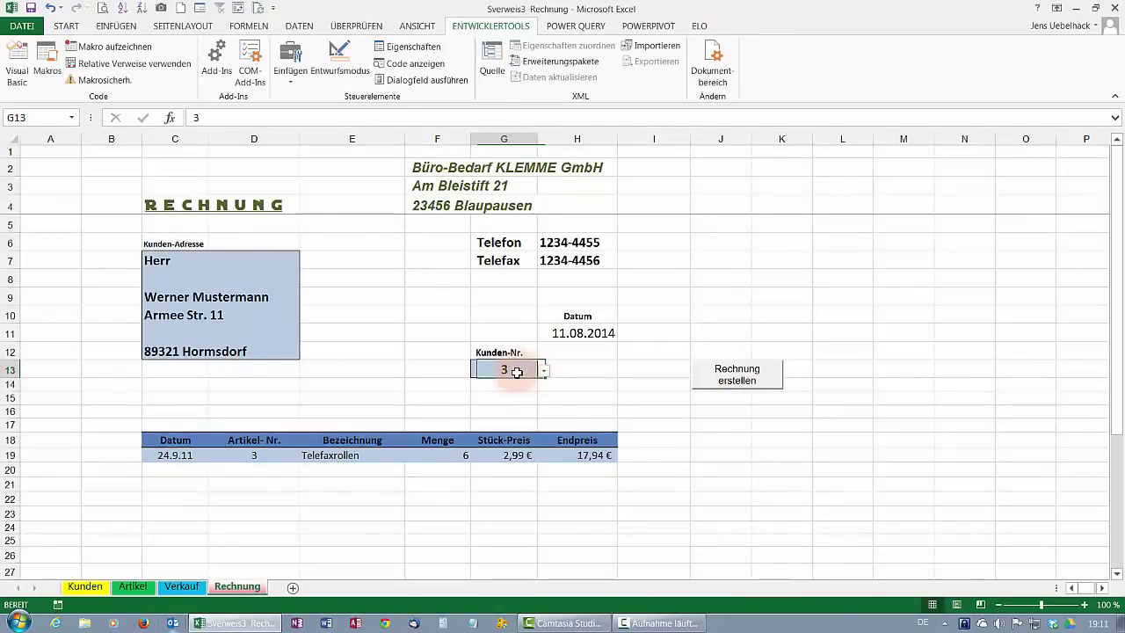
click(514, 422)
click(740, 381)
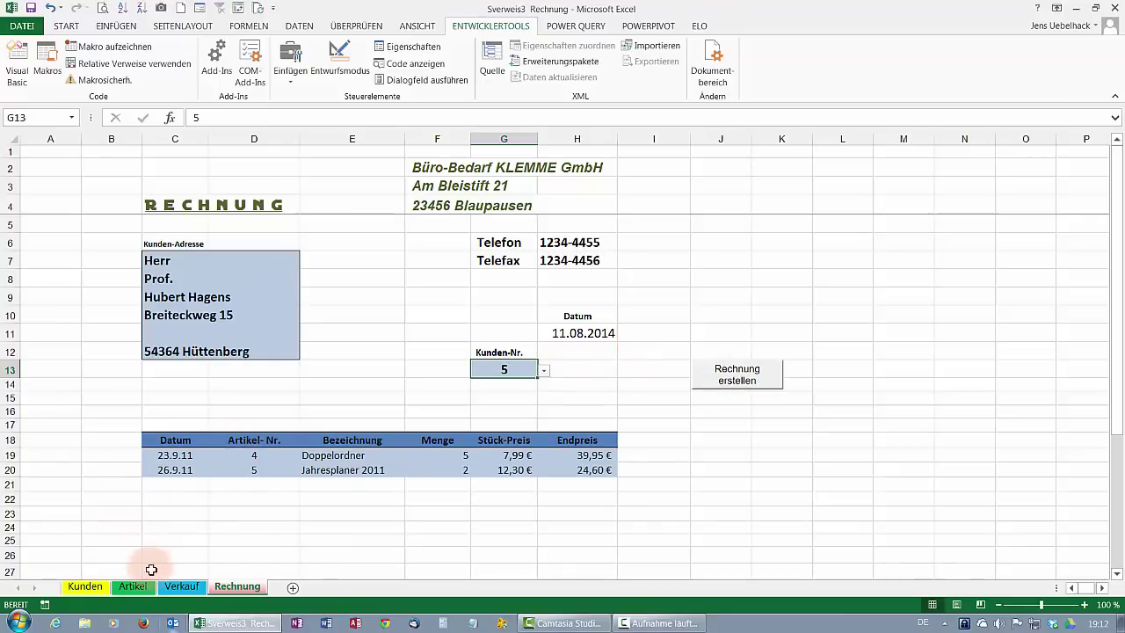
click(182, 587)
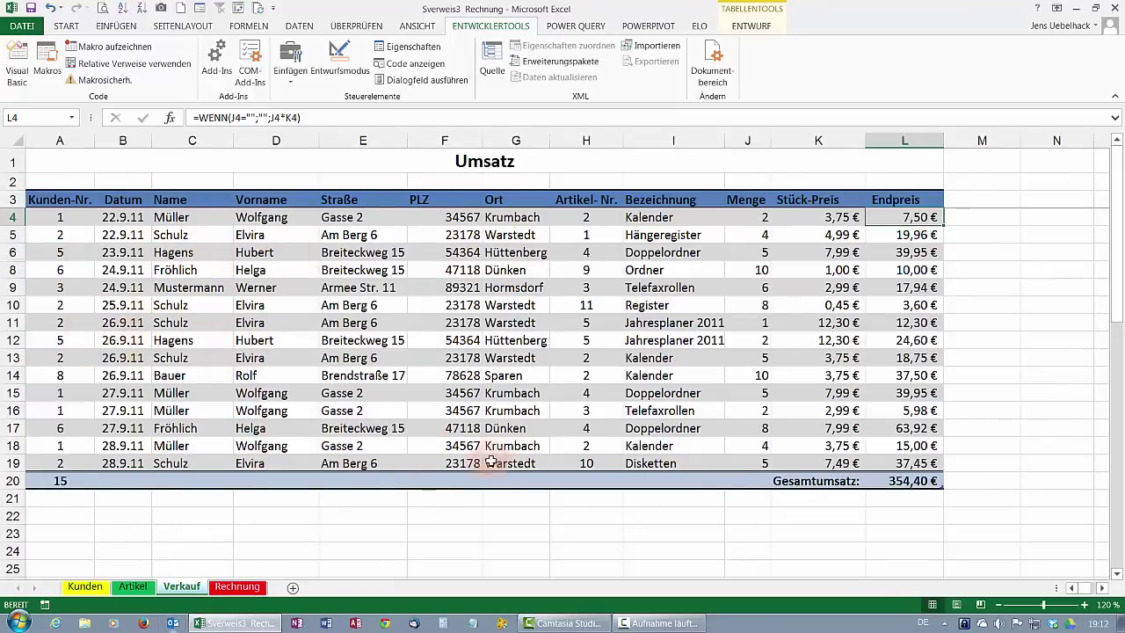
click(236, 586)
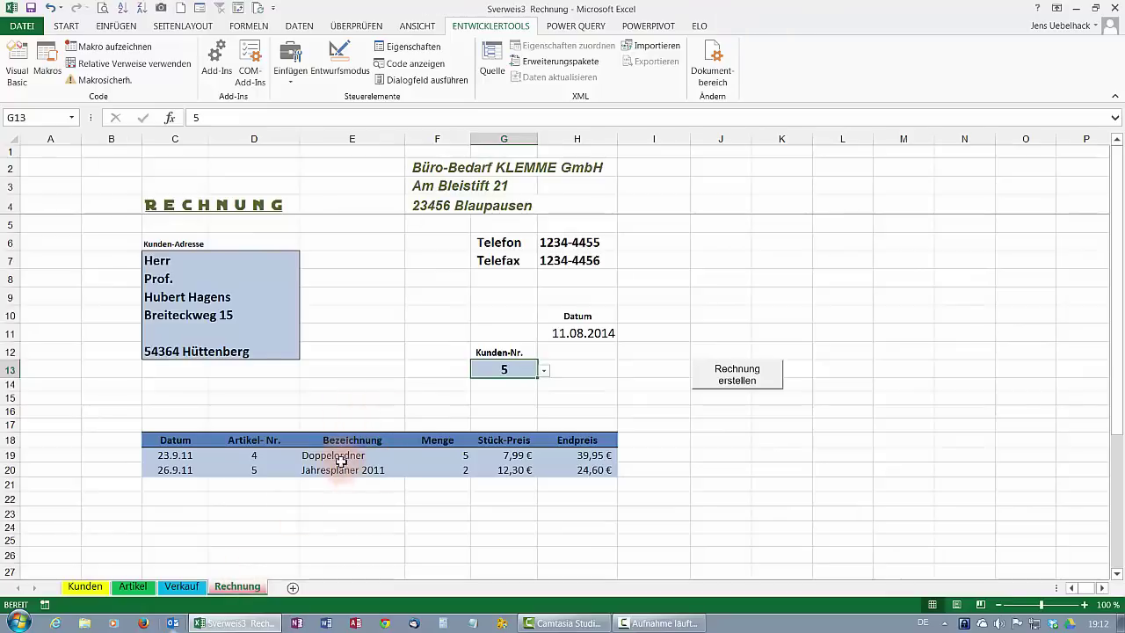